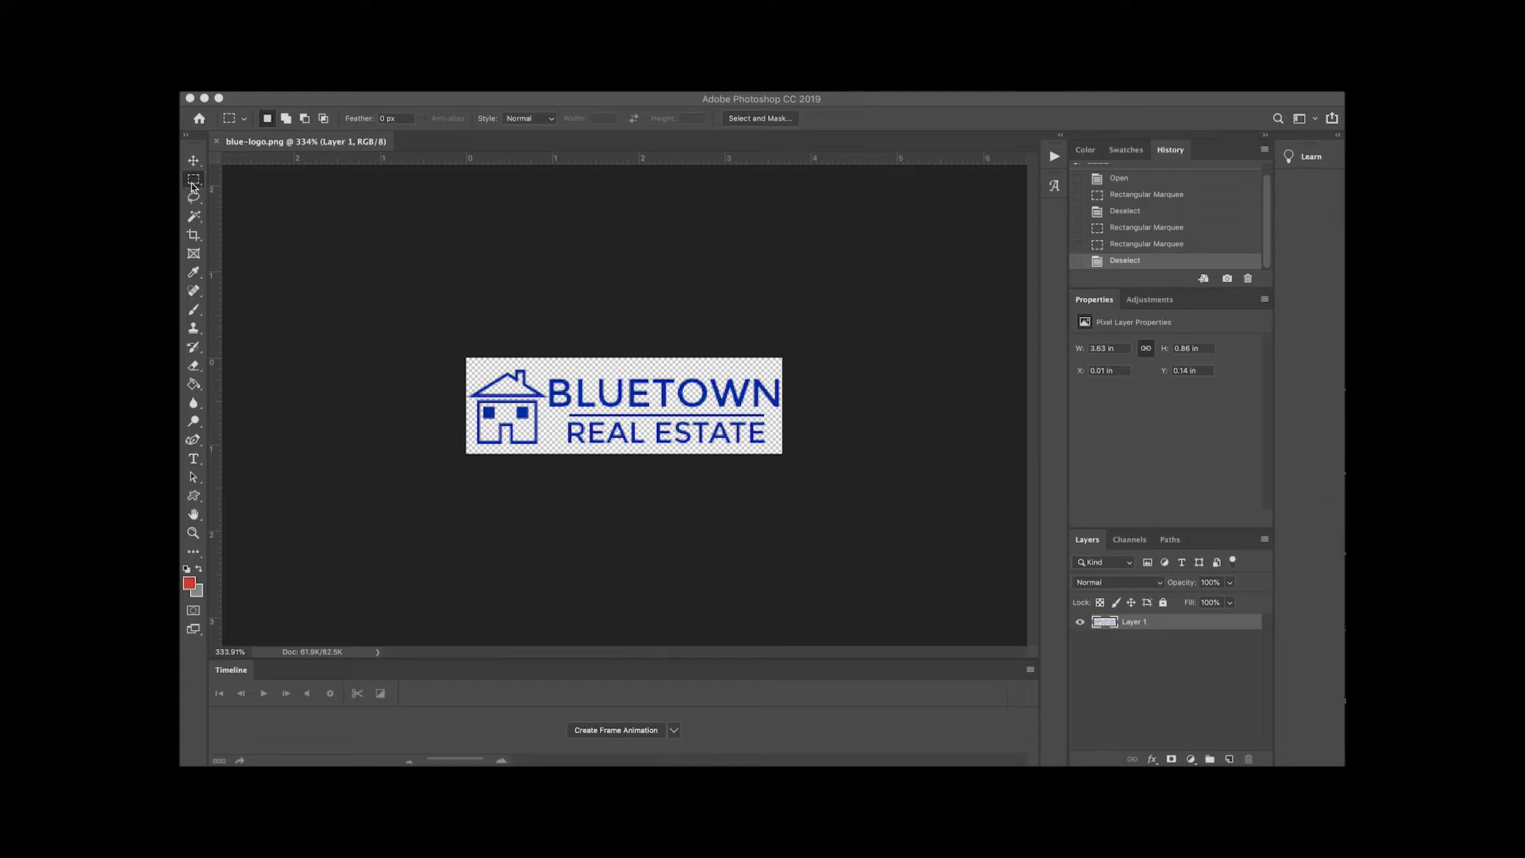
# Select the house icon in blue-logo.png with a rectangular marquee and copy it
pyautogui.click(468, 357)
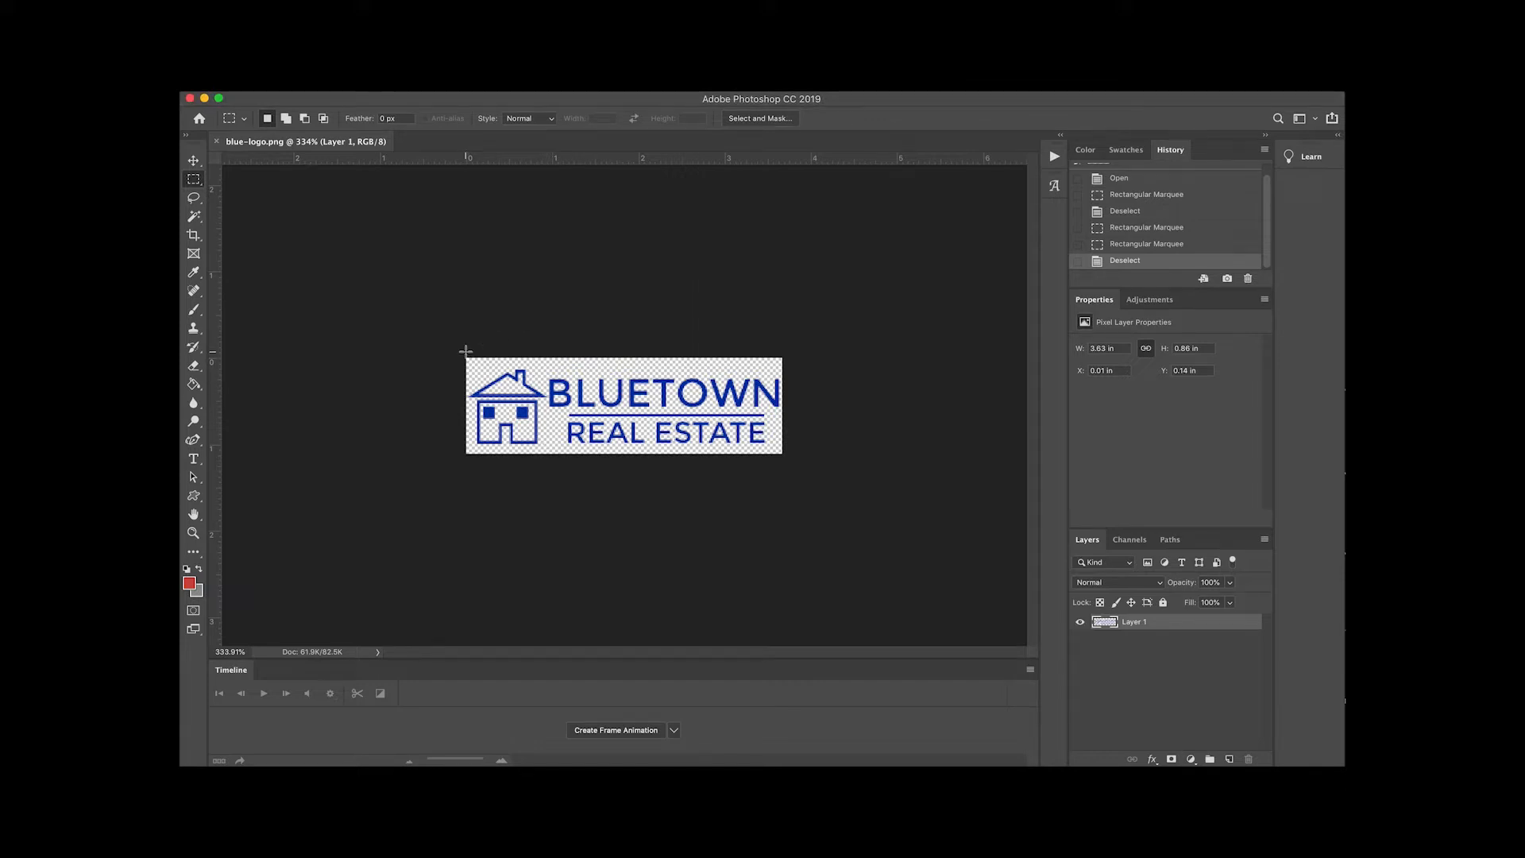
pyautogui.moveTo(467, 351); pyautogui.dragTo(546, 457)
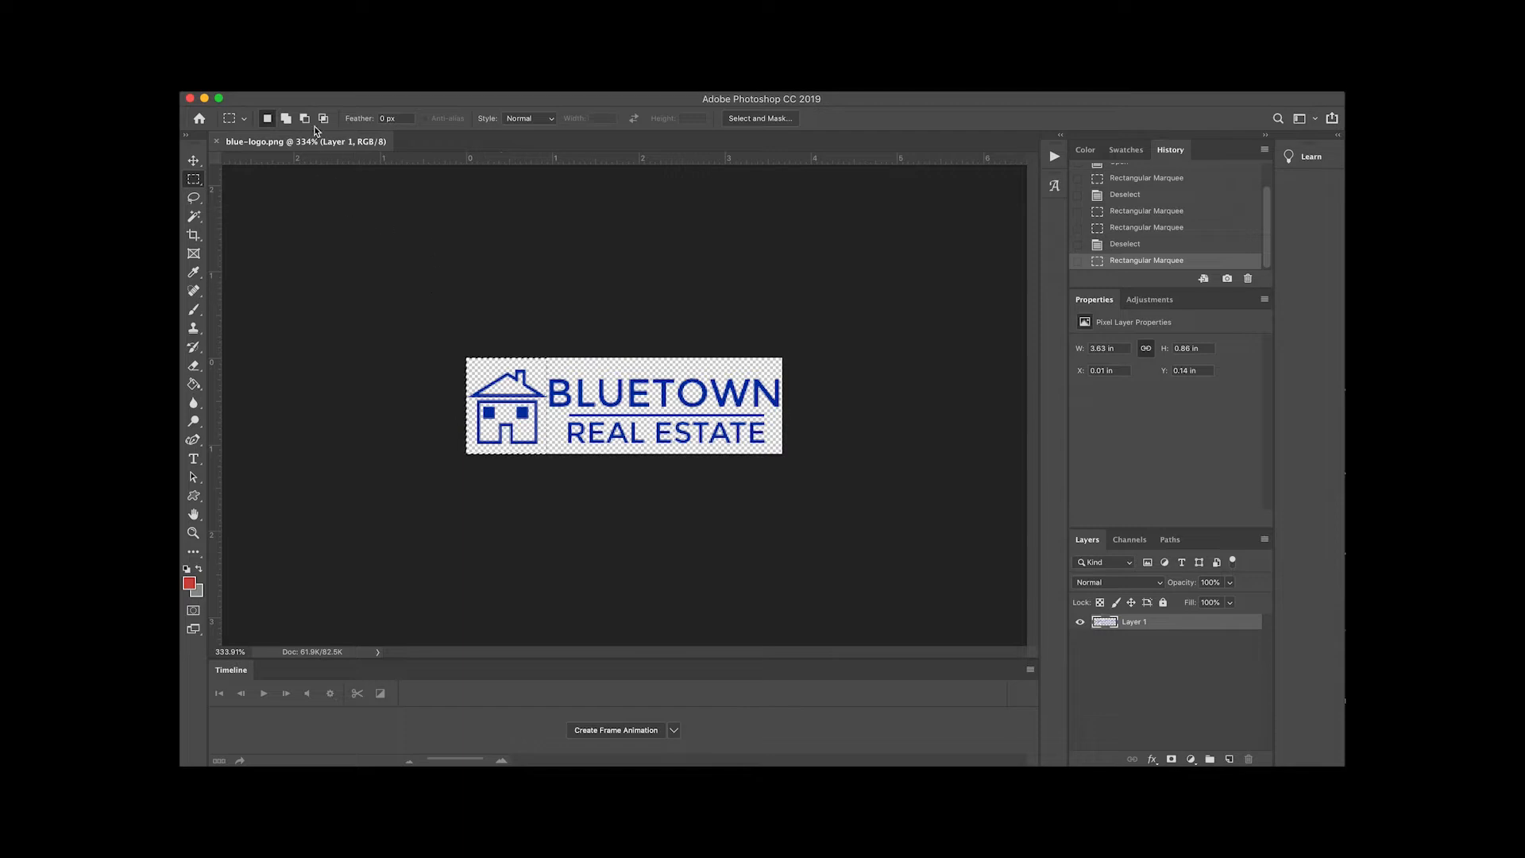
pyautogui.click(319, 86)
pyautogui.click(329, 170)
# Create a 66 x 62 pixel transparent document at 72 pixels/inch and paste the copied house icon into it
pyautogui.click(284, 79)
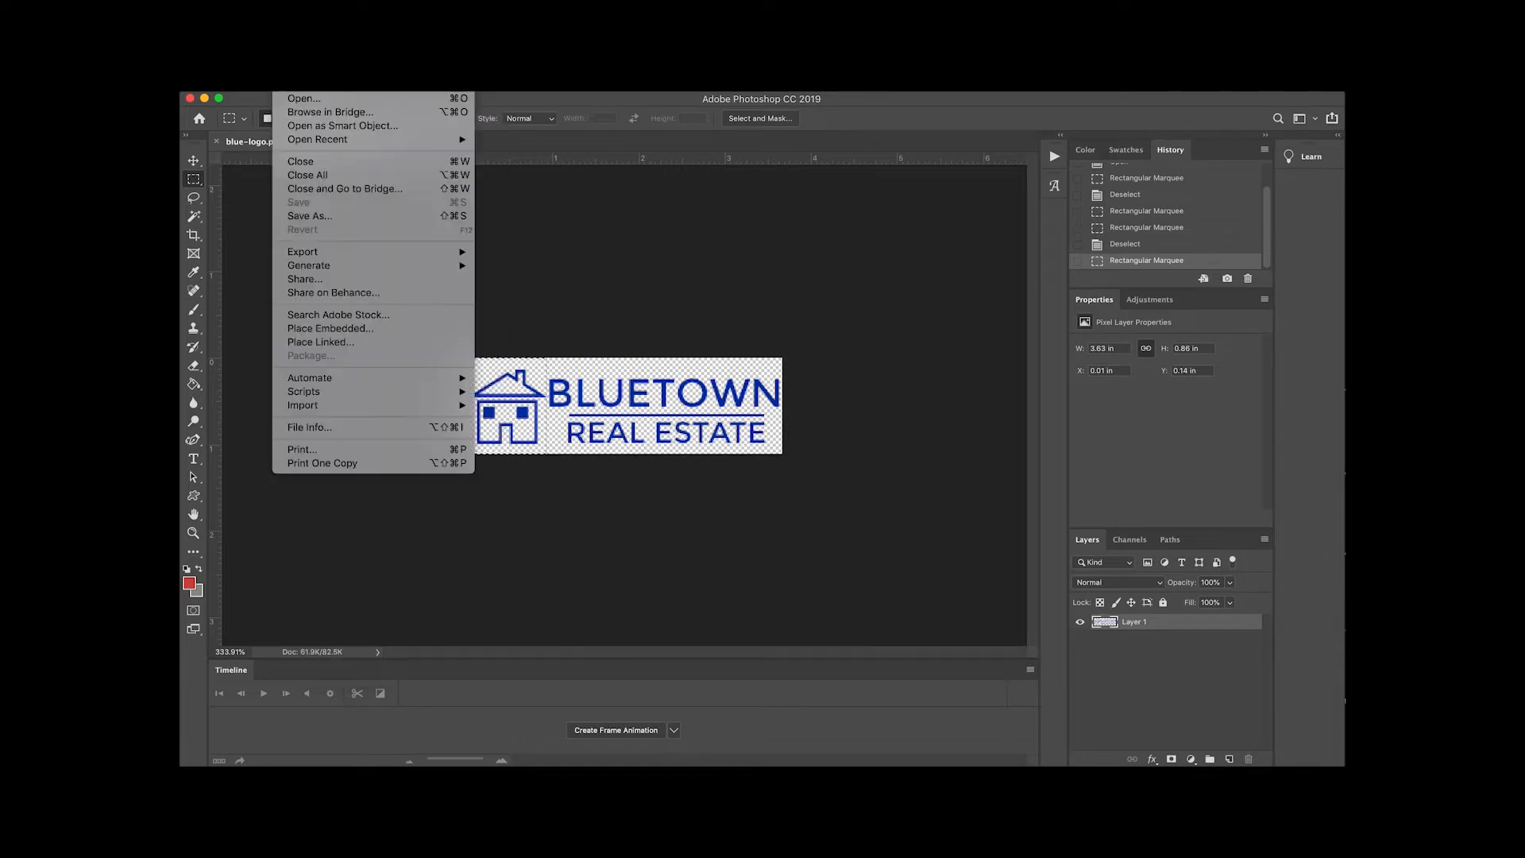
pyautogui.click(290, 90)
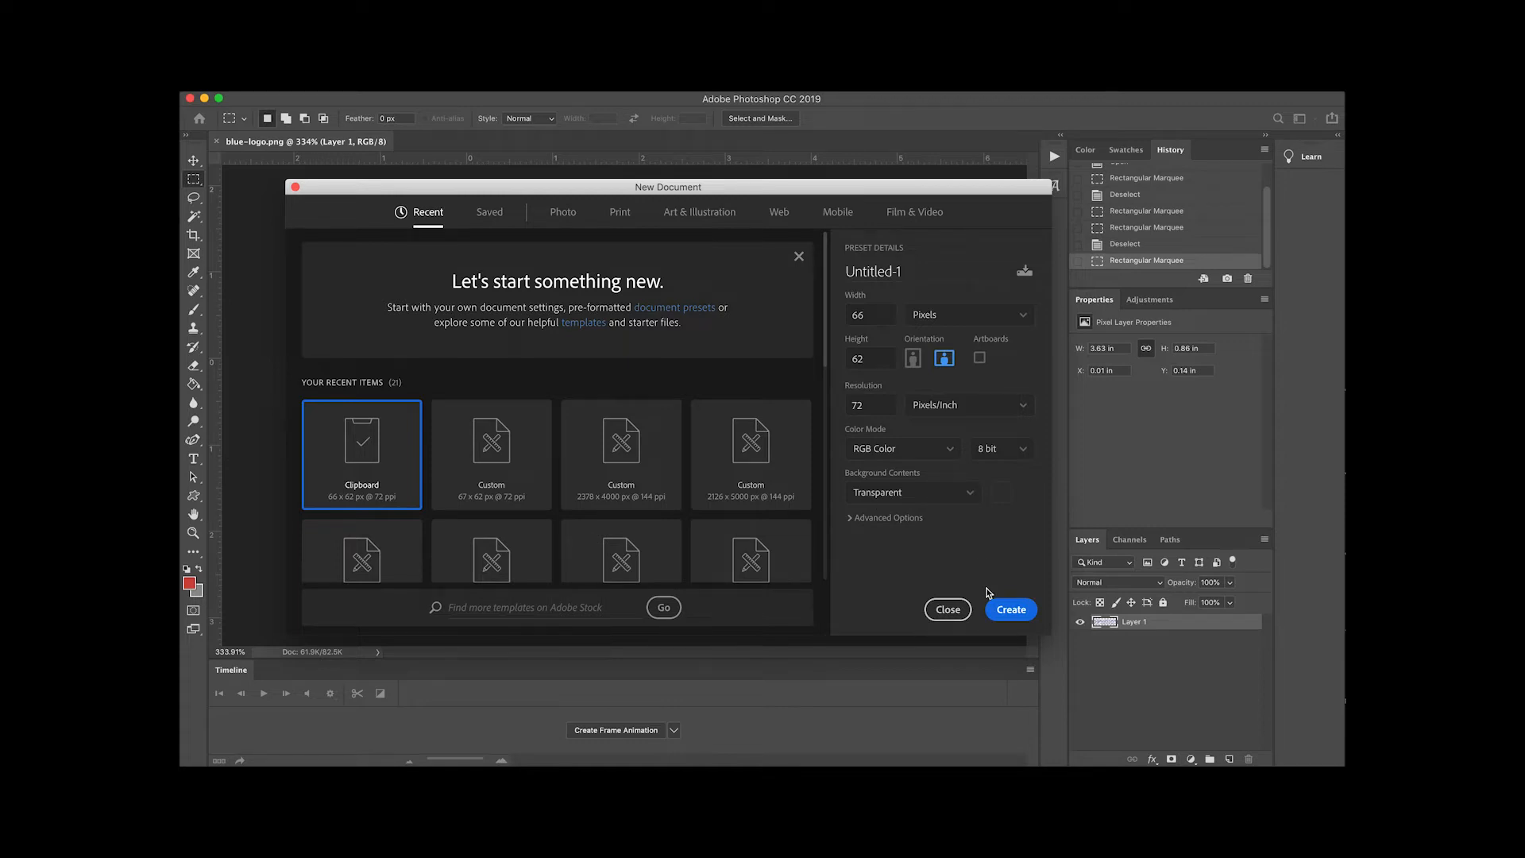
pyautogui.click(1002, 610)
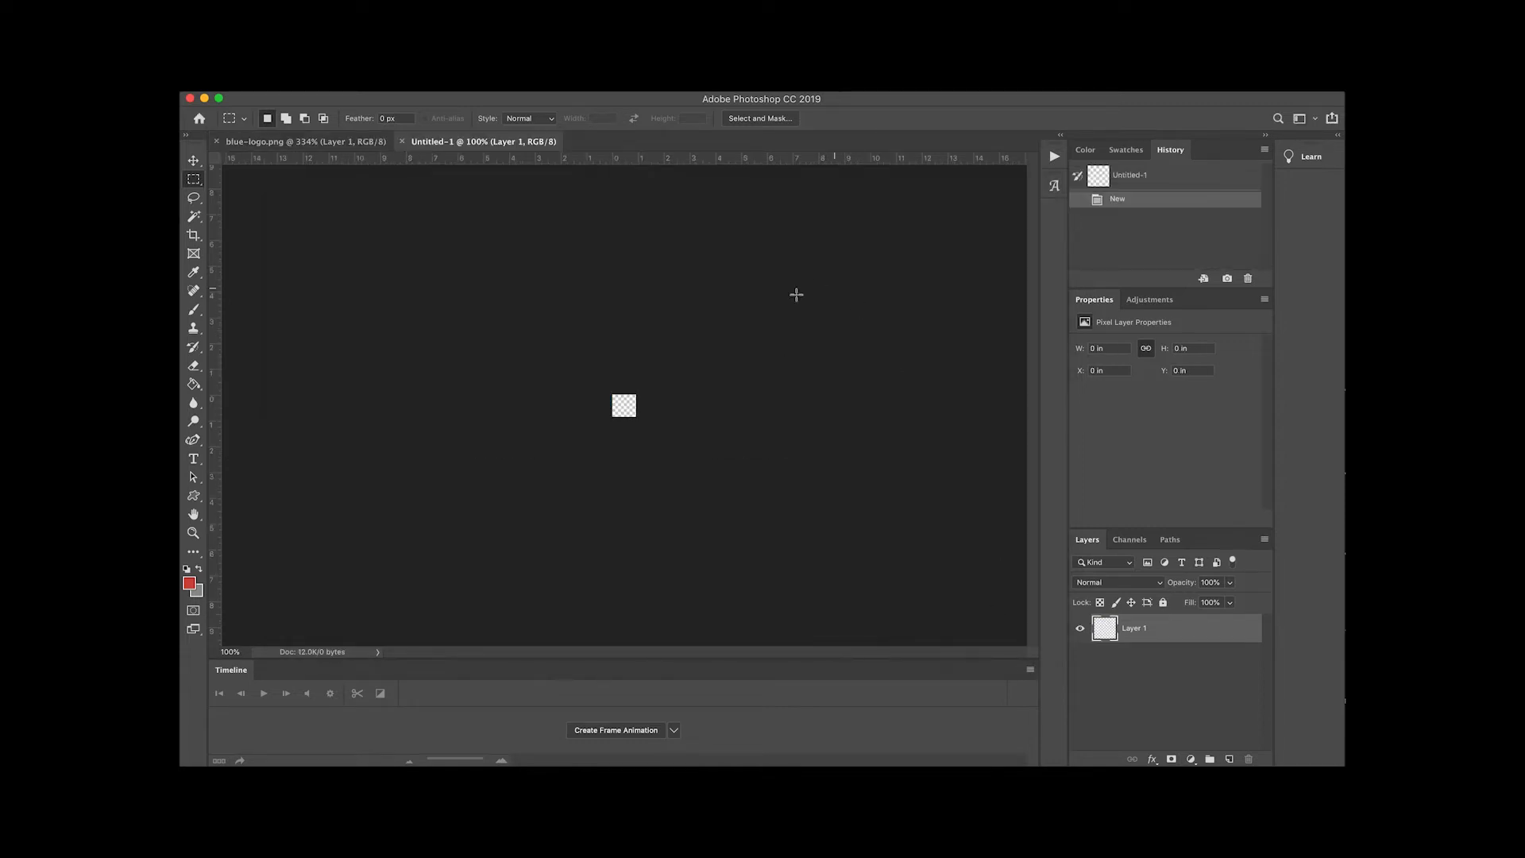
pyautogui.scroll(5, 600, 405)
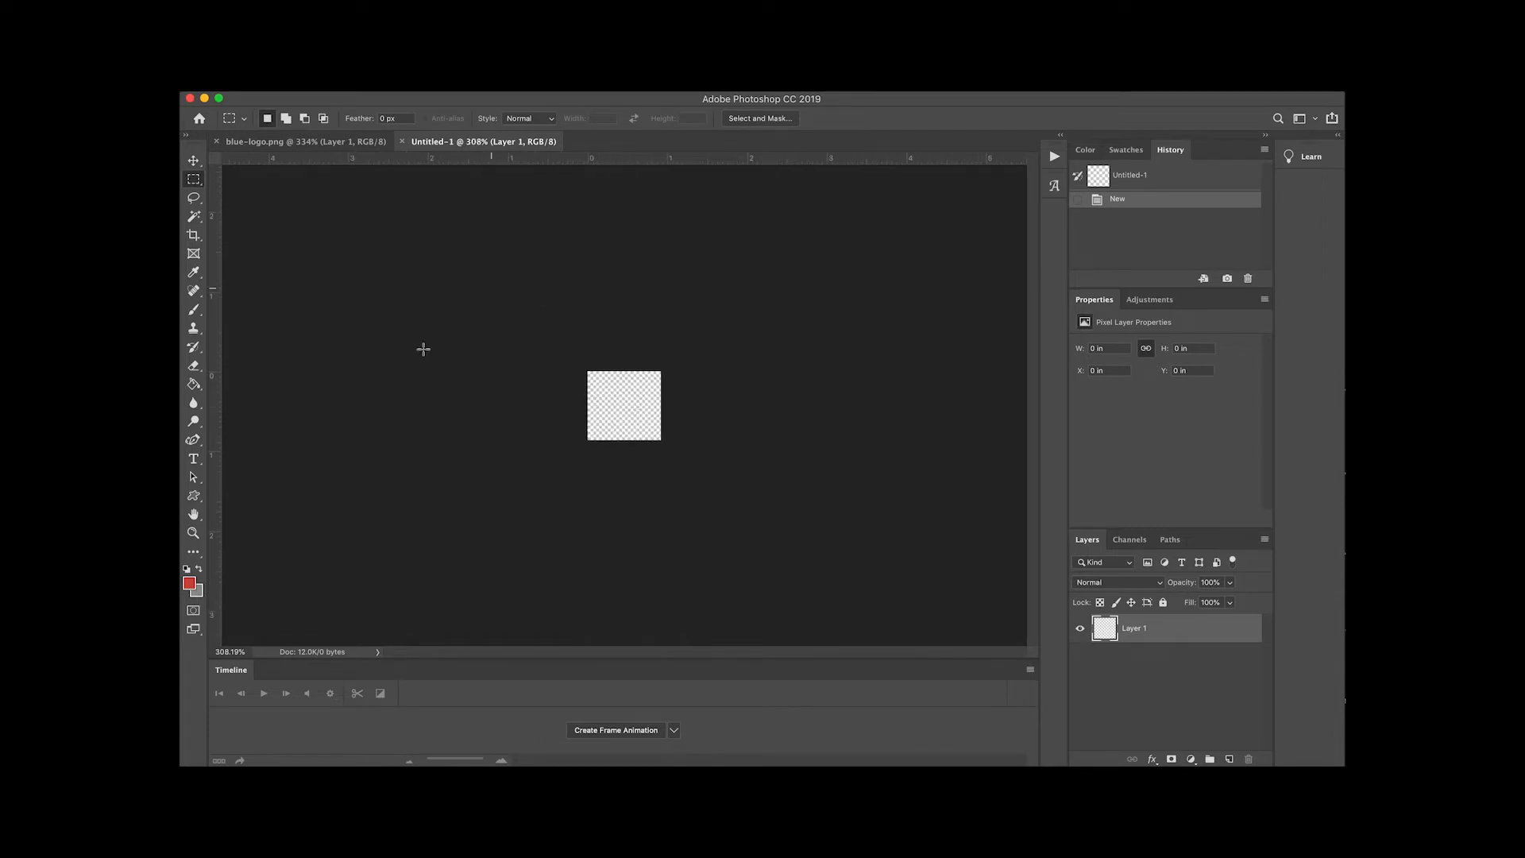
pyautogui.click(318, 68)
pyautogui.click(326, 200)
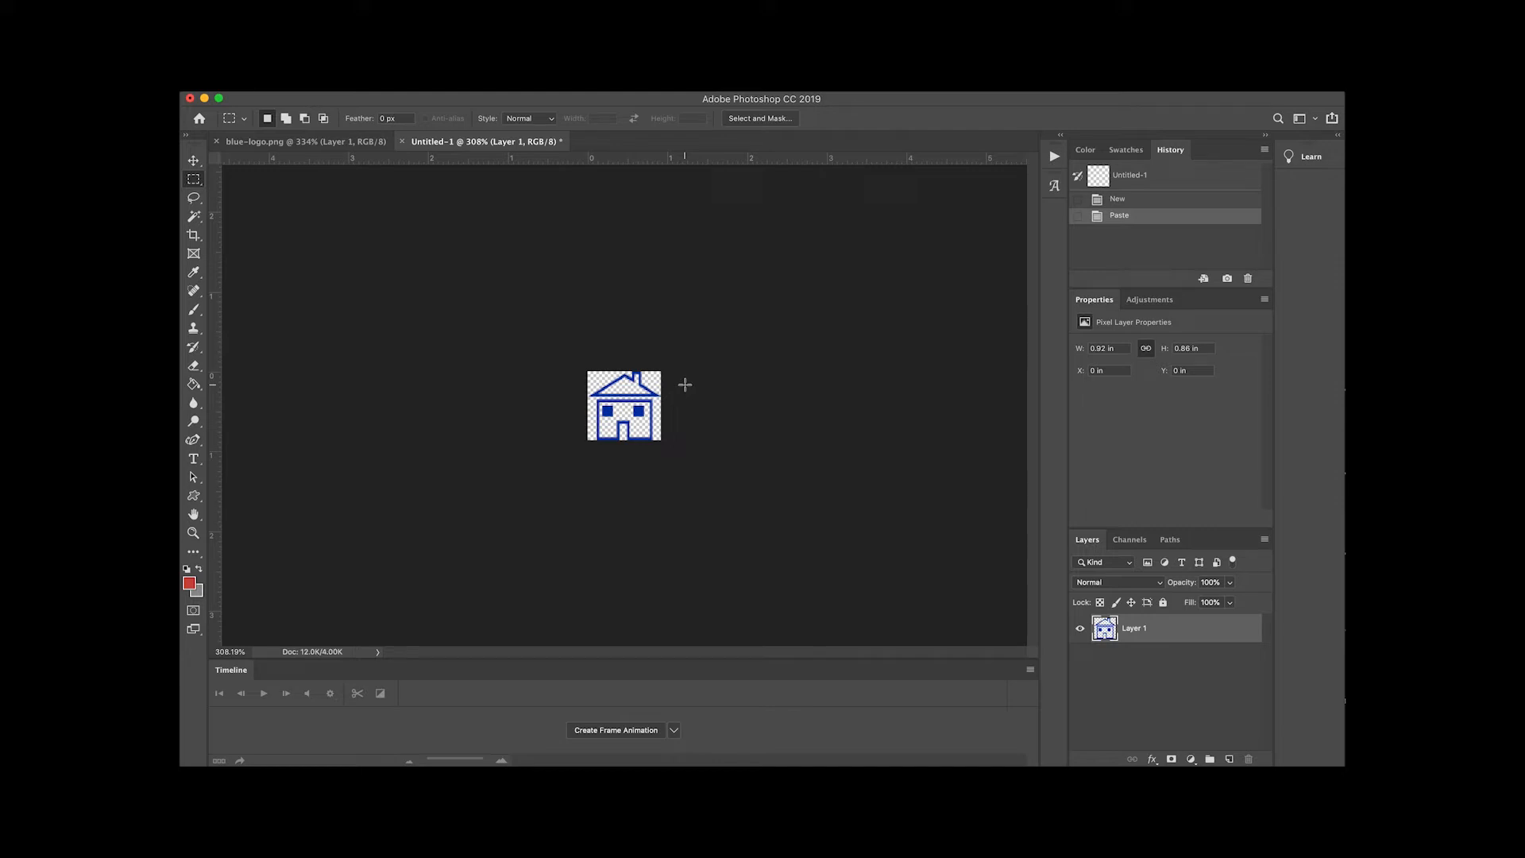
pyautogui.click(368, 143)
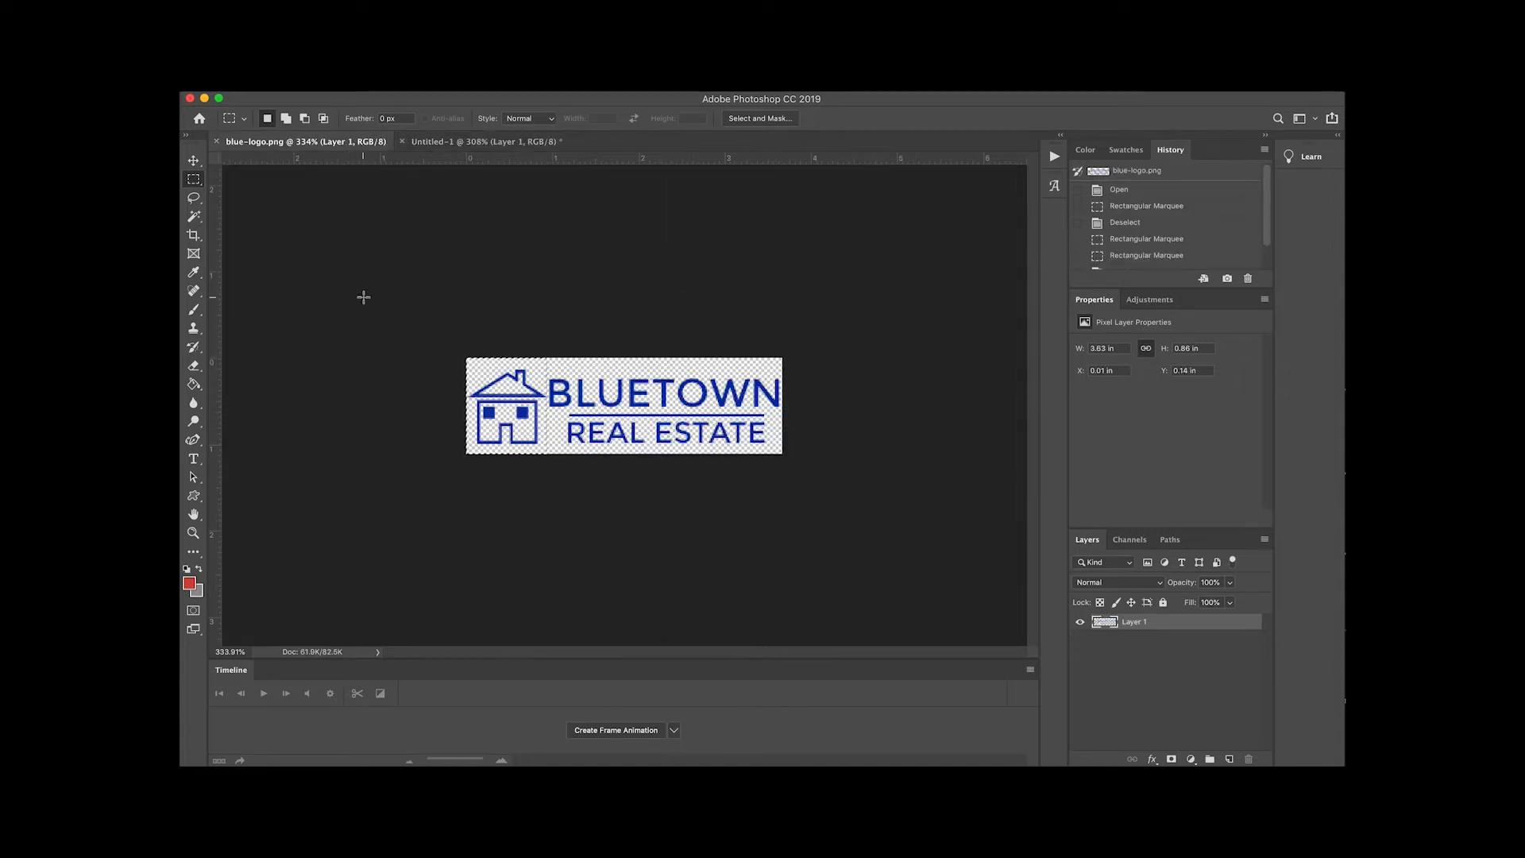
pyautogui.click(442, 145)
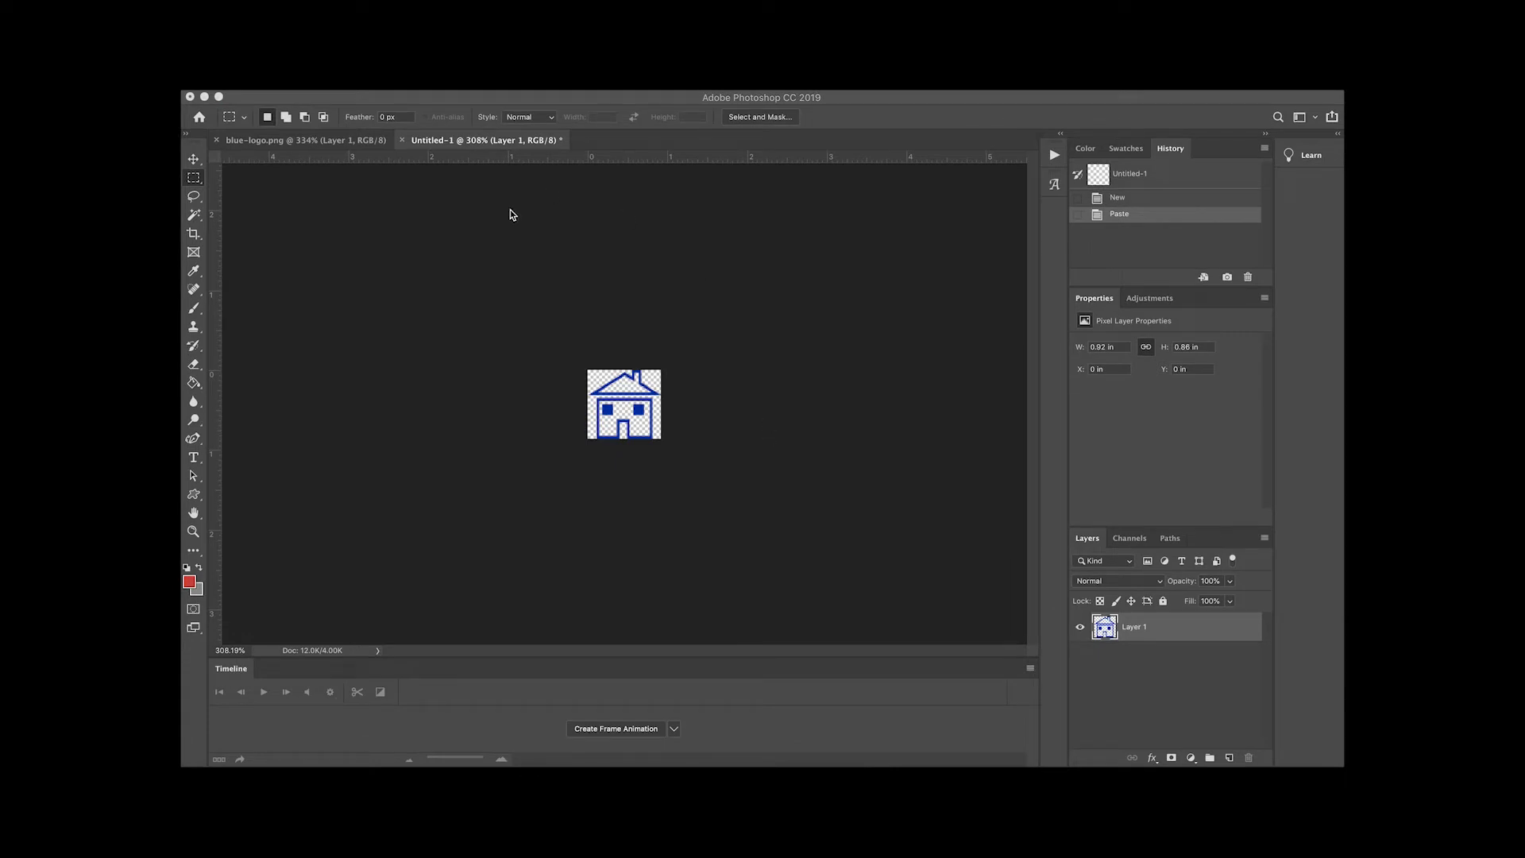
pyautogui.click(301, 67)
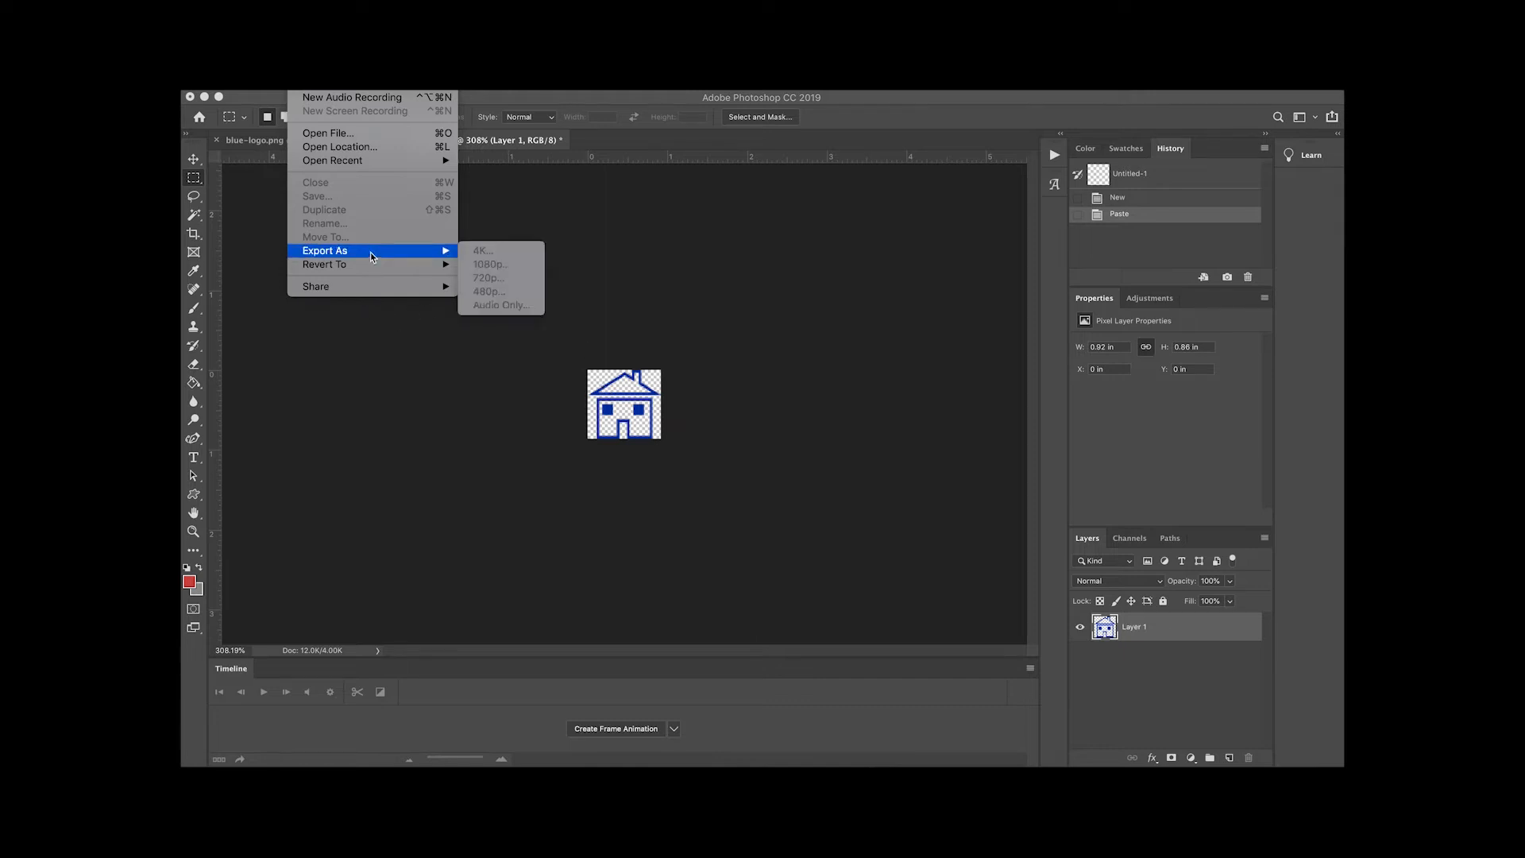
pyautogui.click(318, 97)
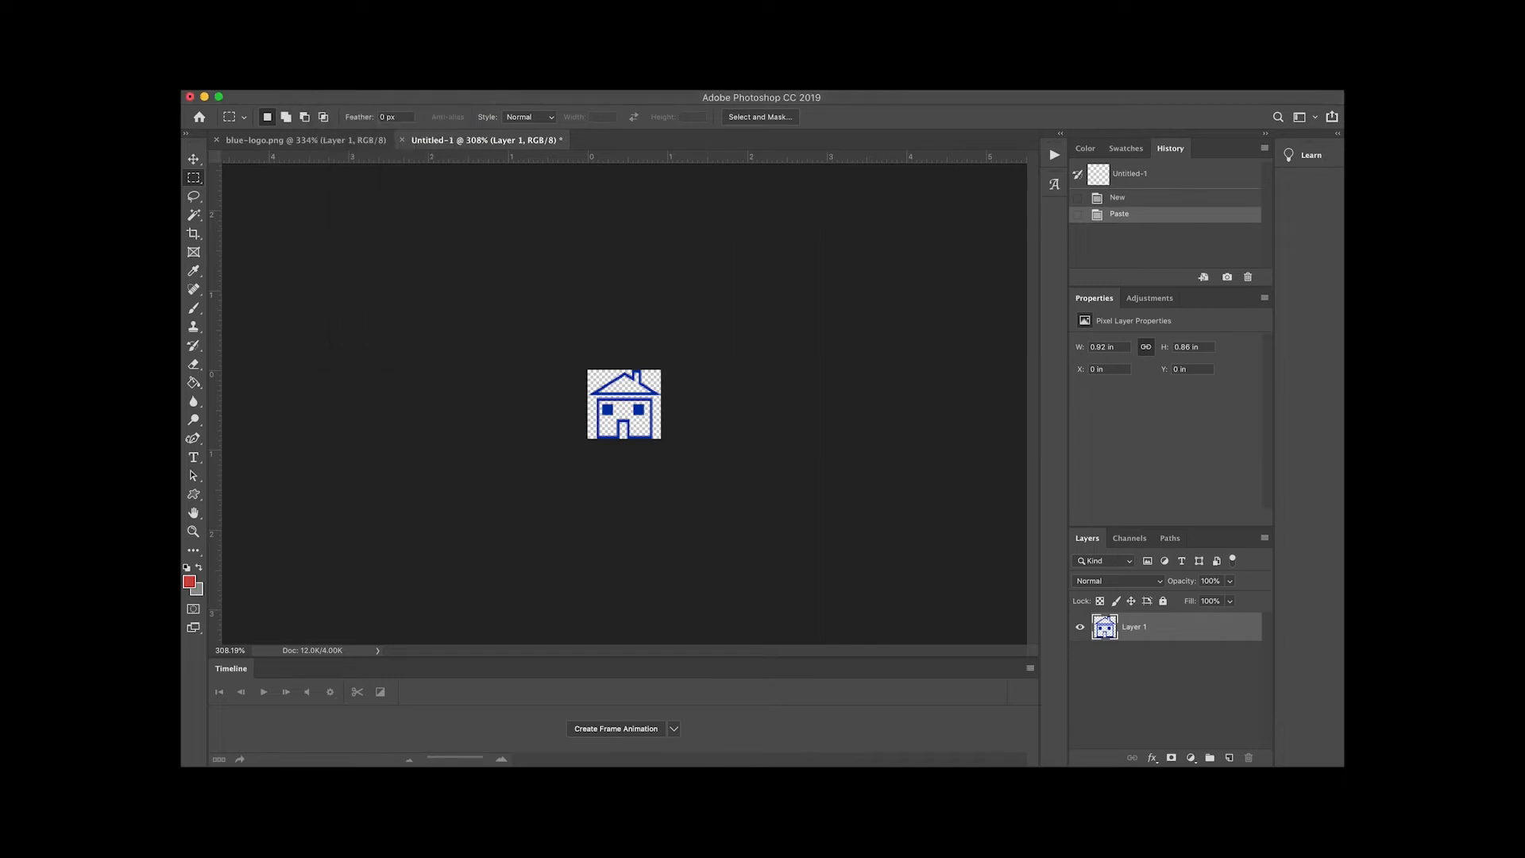
# Quick-export the house icon document as a PNG named icon in the images folder
pyautogui.click(284, 102)
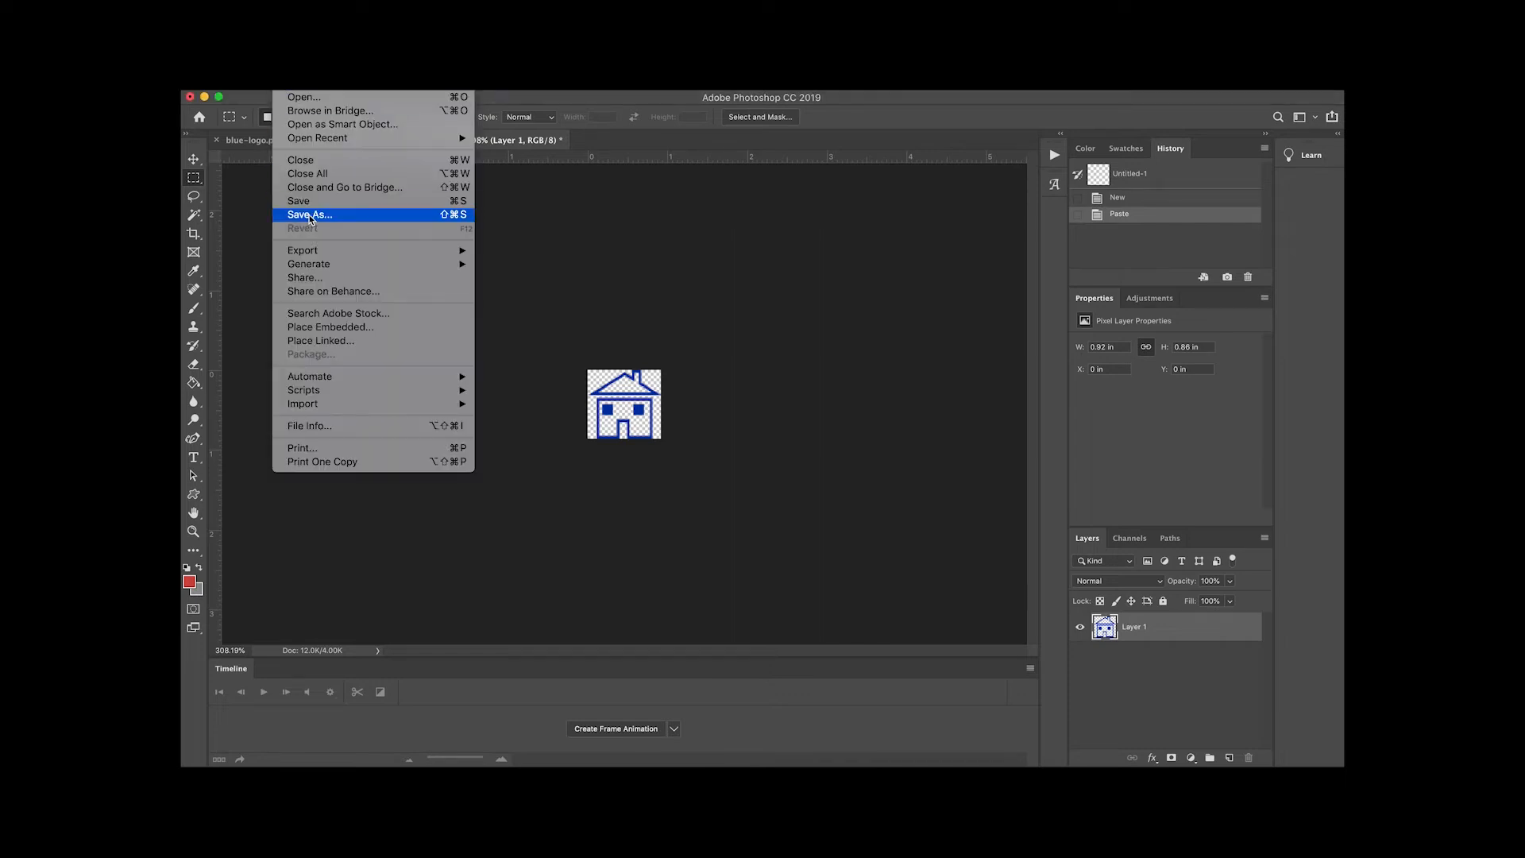
pyautogui.moveTo(309, 251)
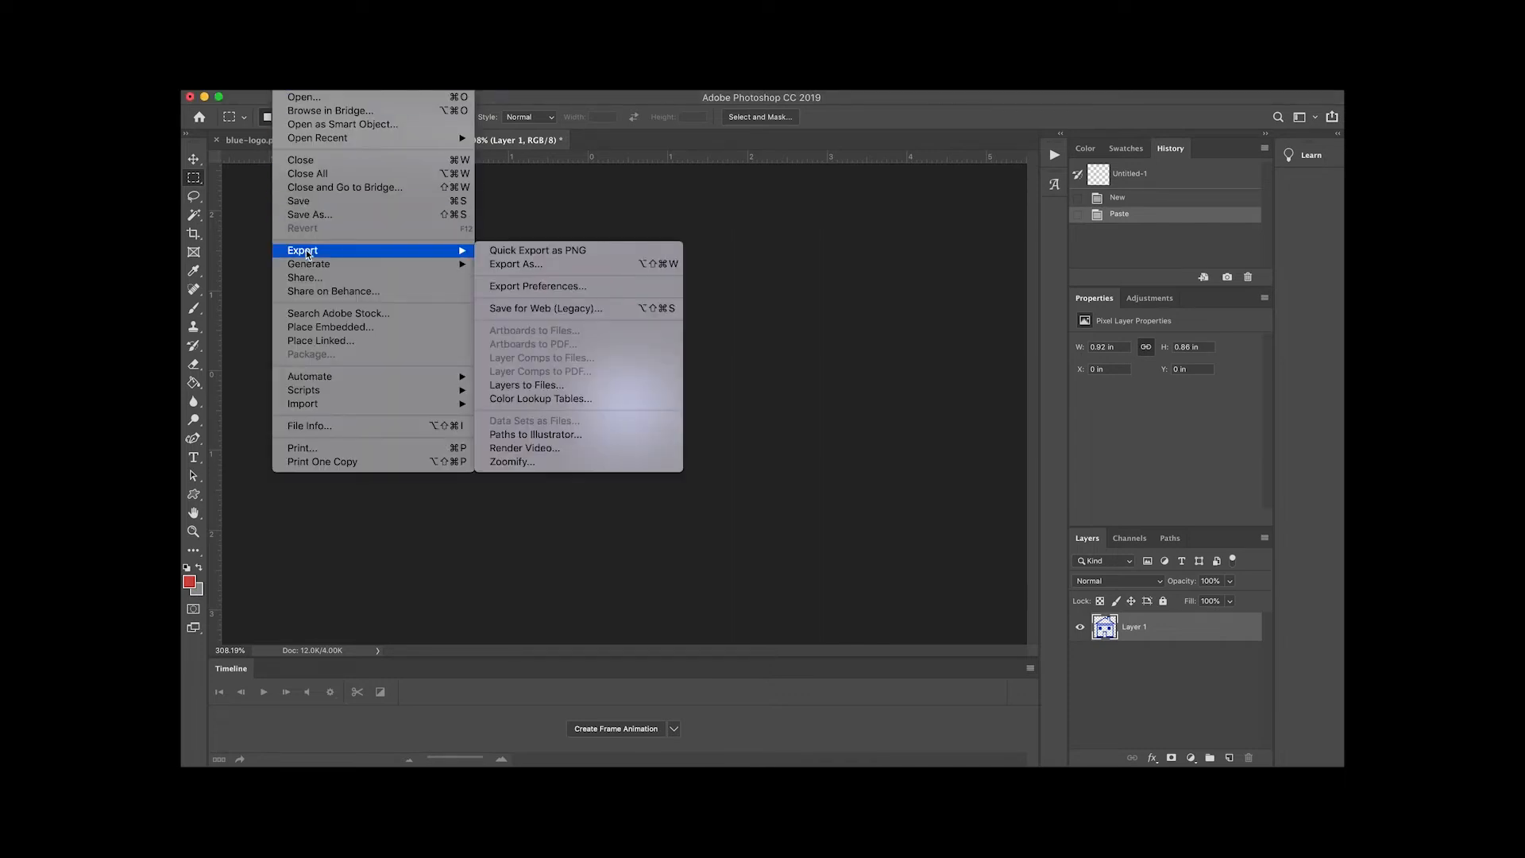
pyautogui.click(513, 253)
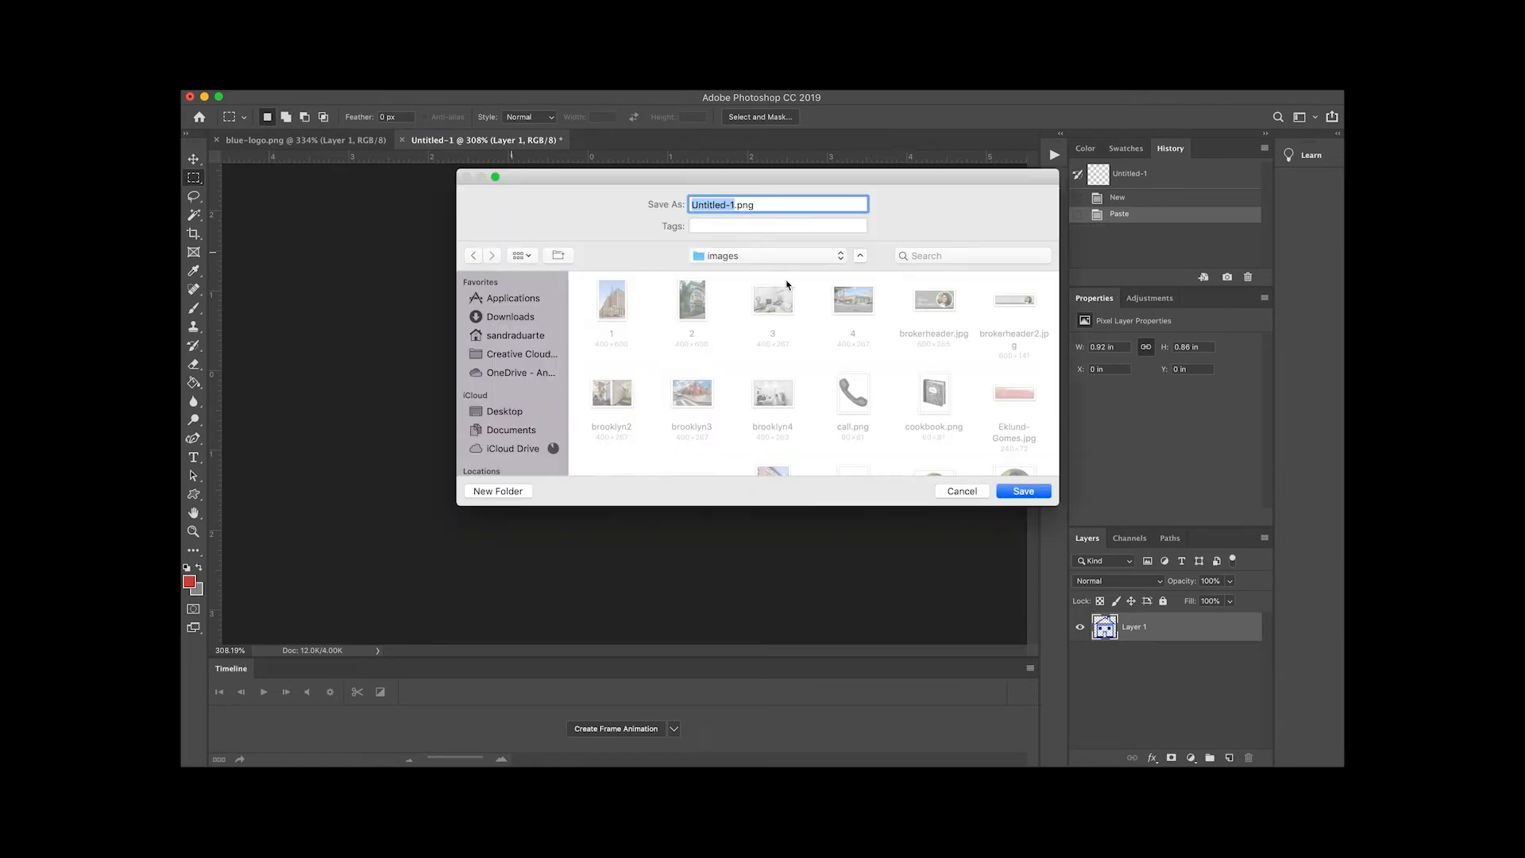
pyautogui.click(789, 255)
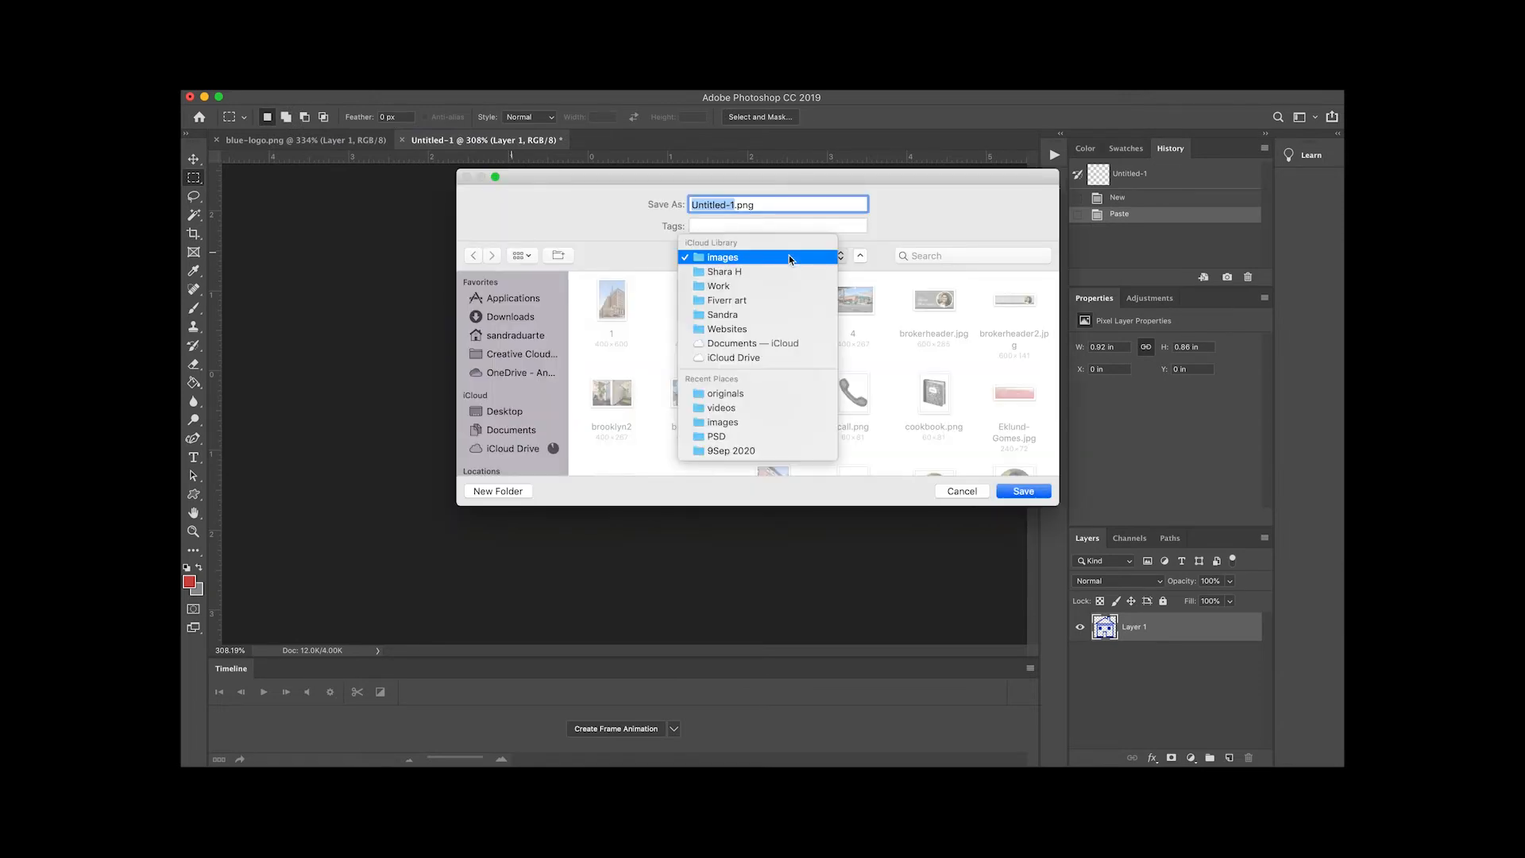
pyautogui.click(788, 258)
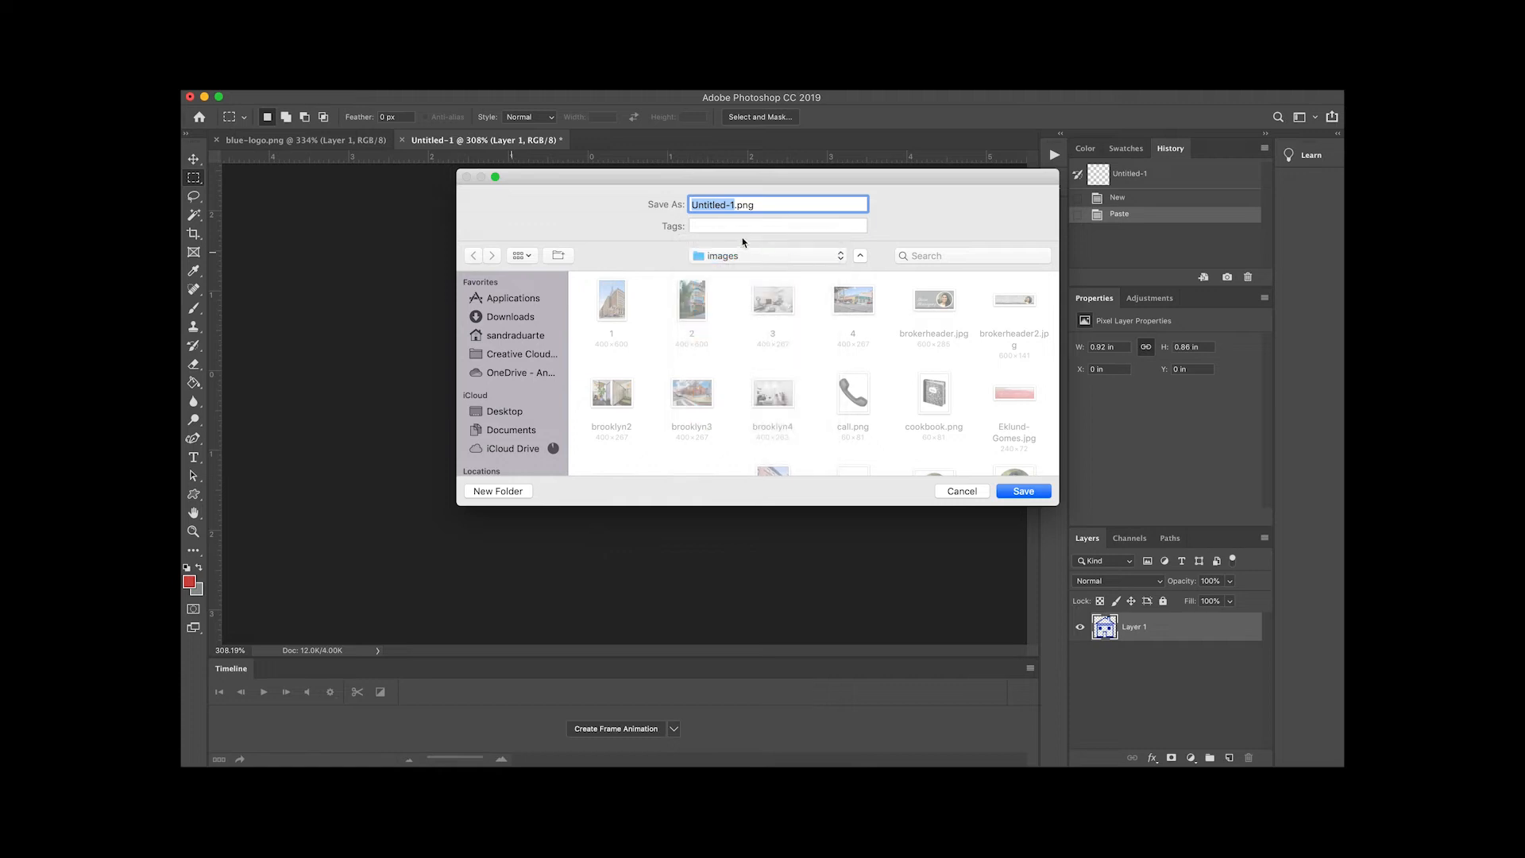
pyautogui.write('icon')
pyautogui.click(1003, 490)
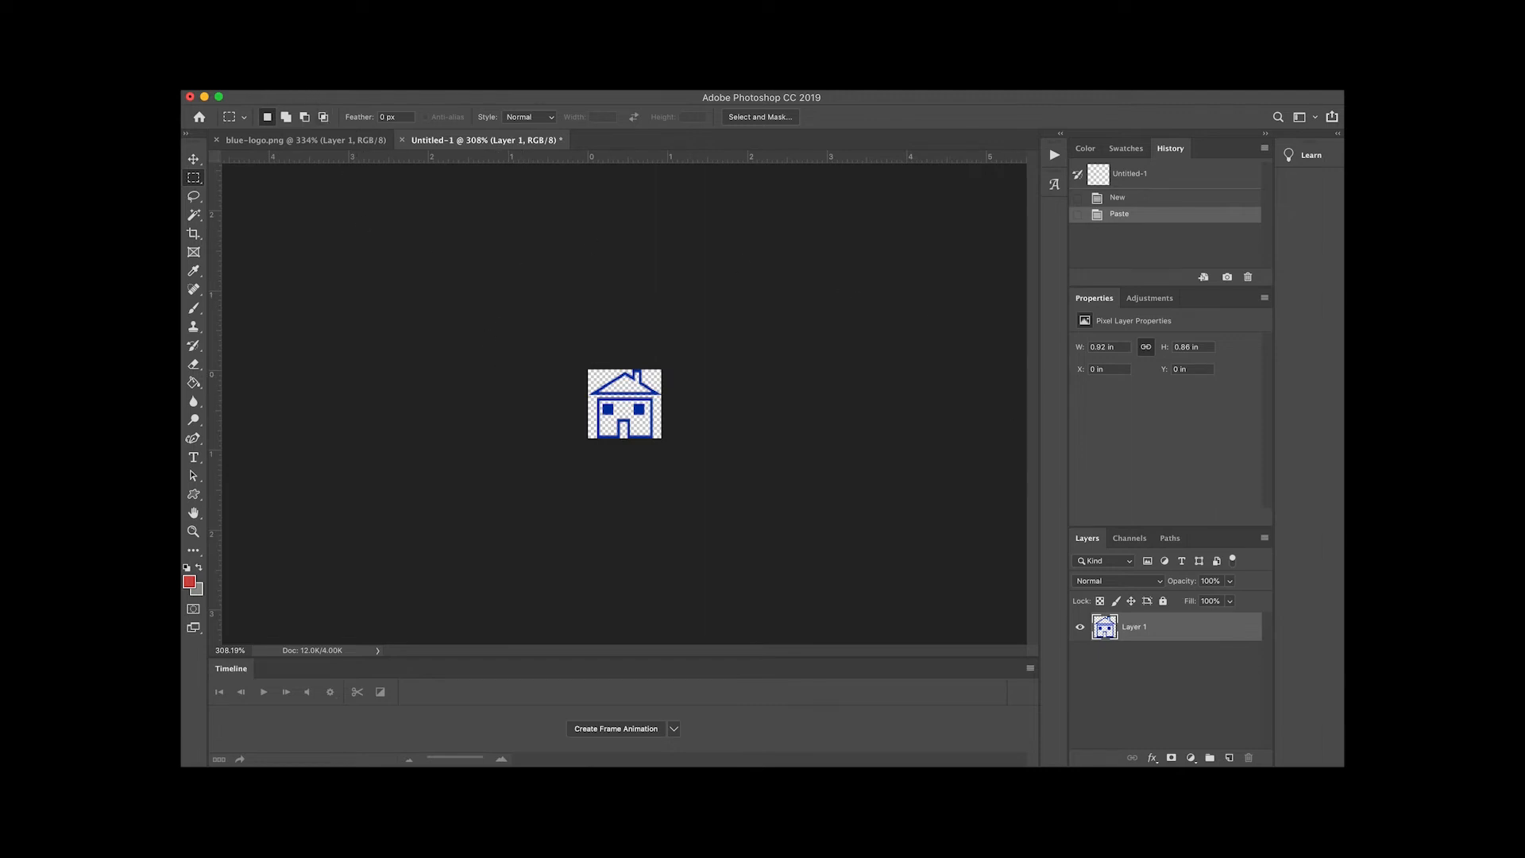
# Save the house icon for web with the JPEG High preset, naming it icon in the images folder
pyautogui.click(288, 69)
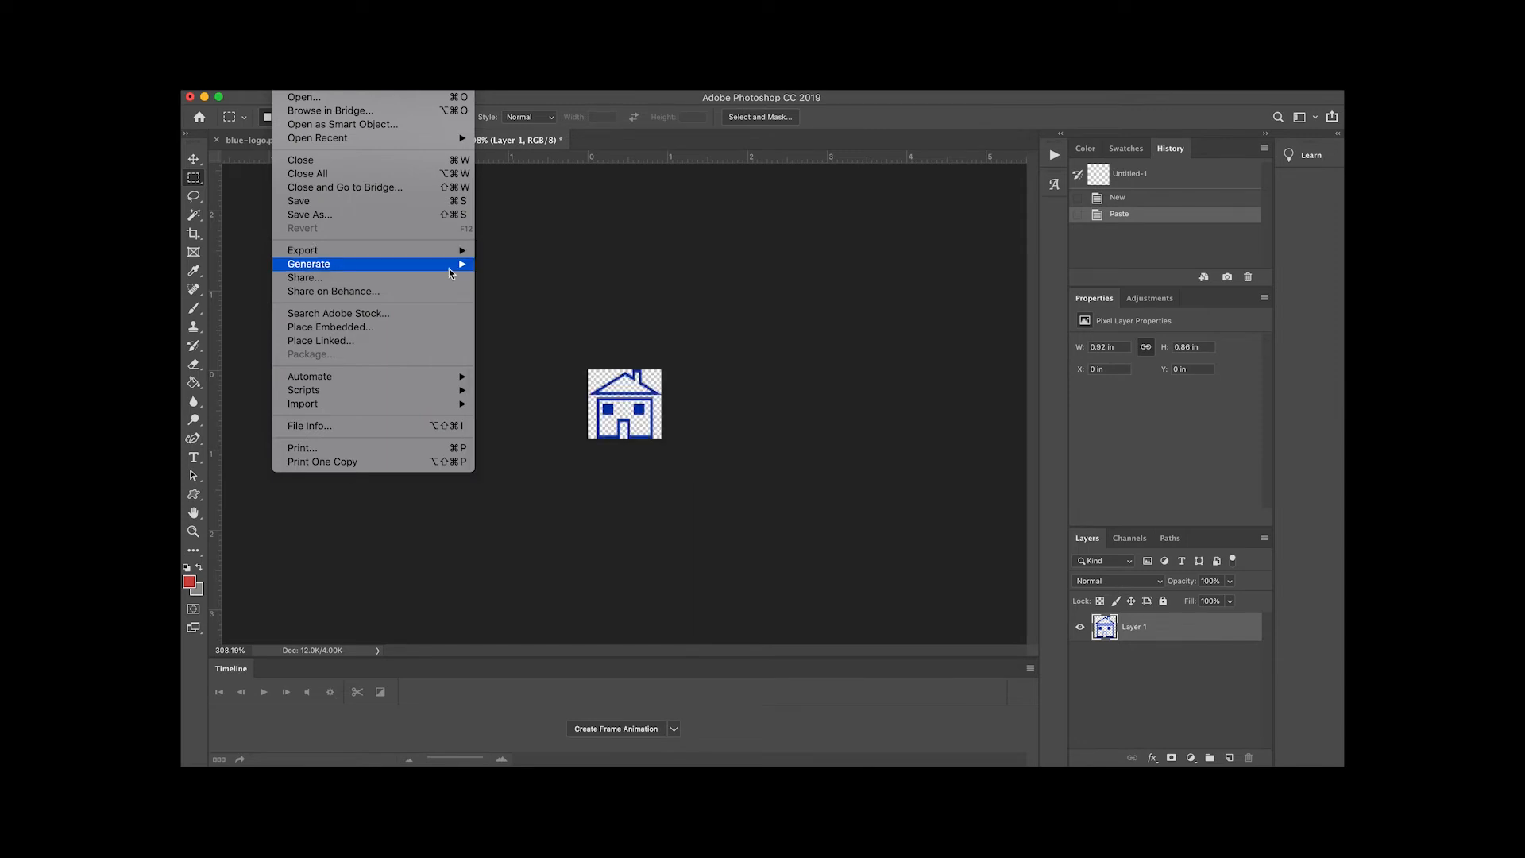
pyautogui.moveTo(429, 266)
pyautogui.moveTo(471, 252)
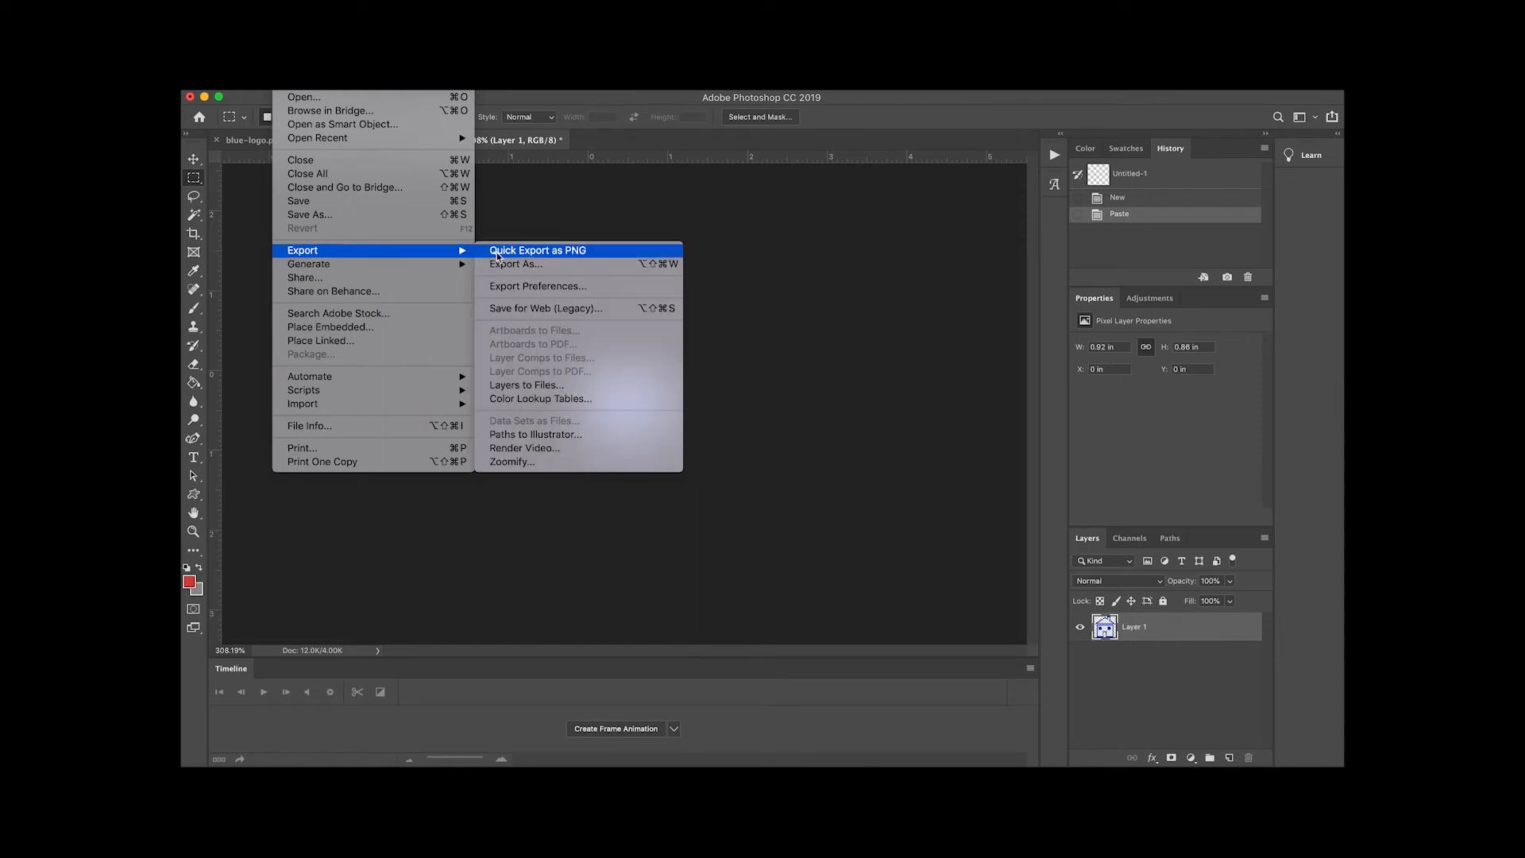
pyautogui.click(517, 309)
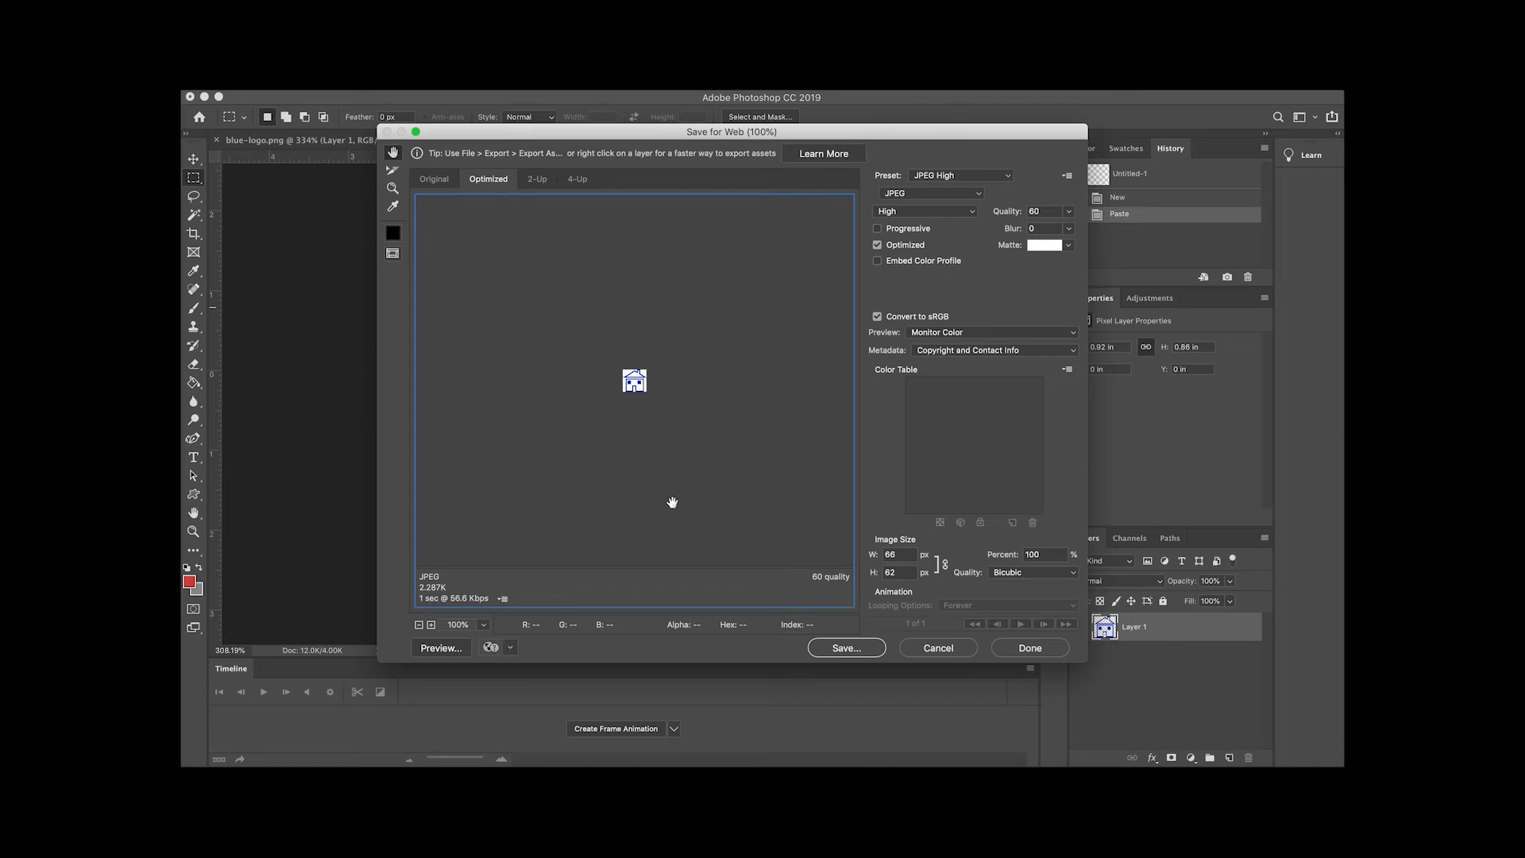
pyautogui.click(845, 648)
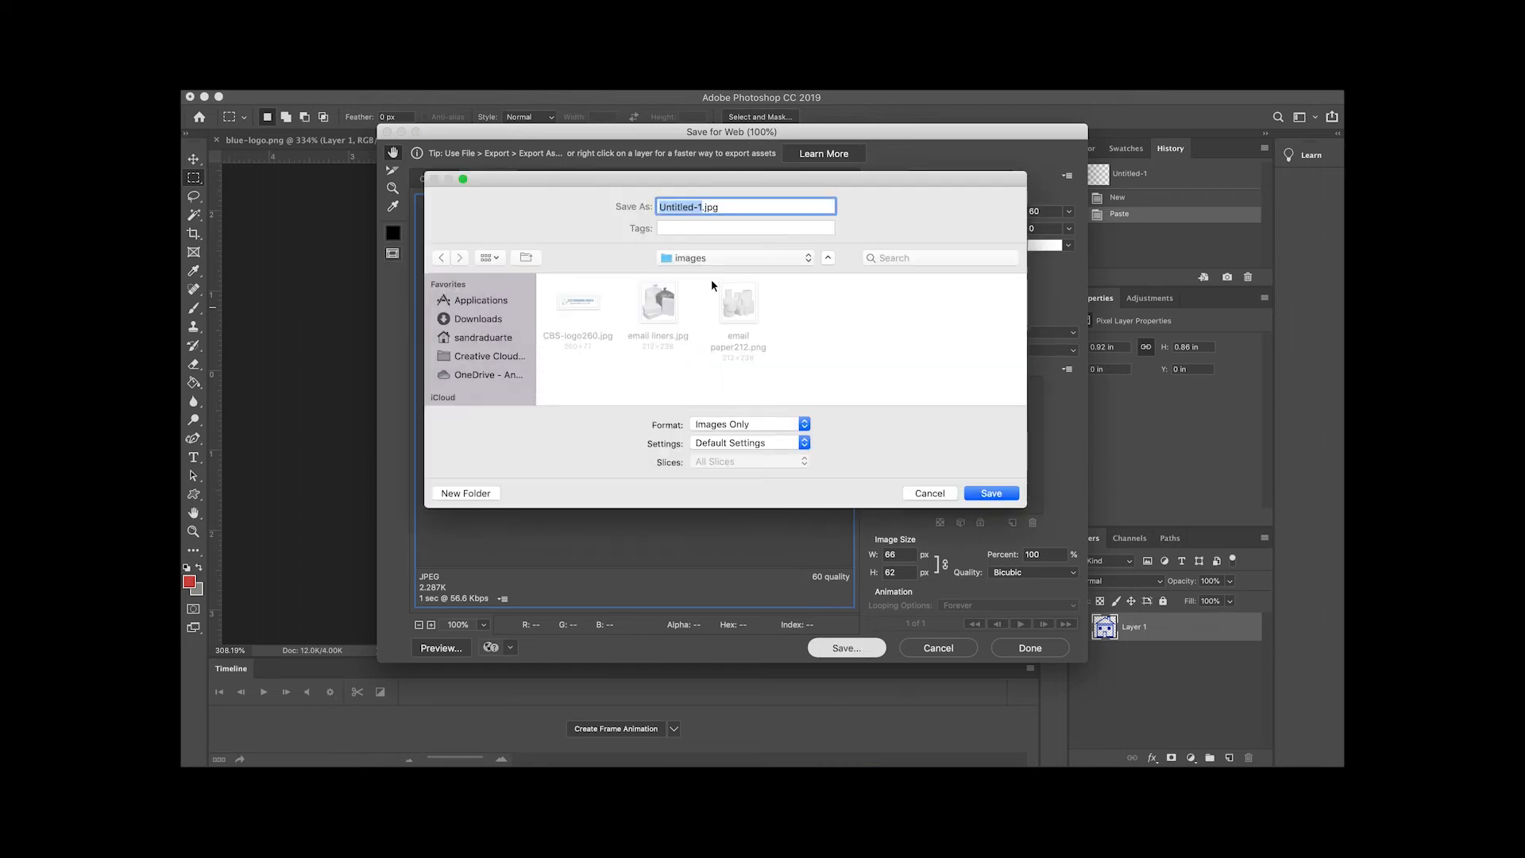
pyautogui.write('icon')
pyautogui.click(982, 494)
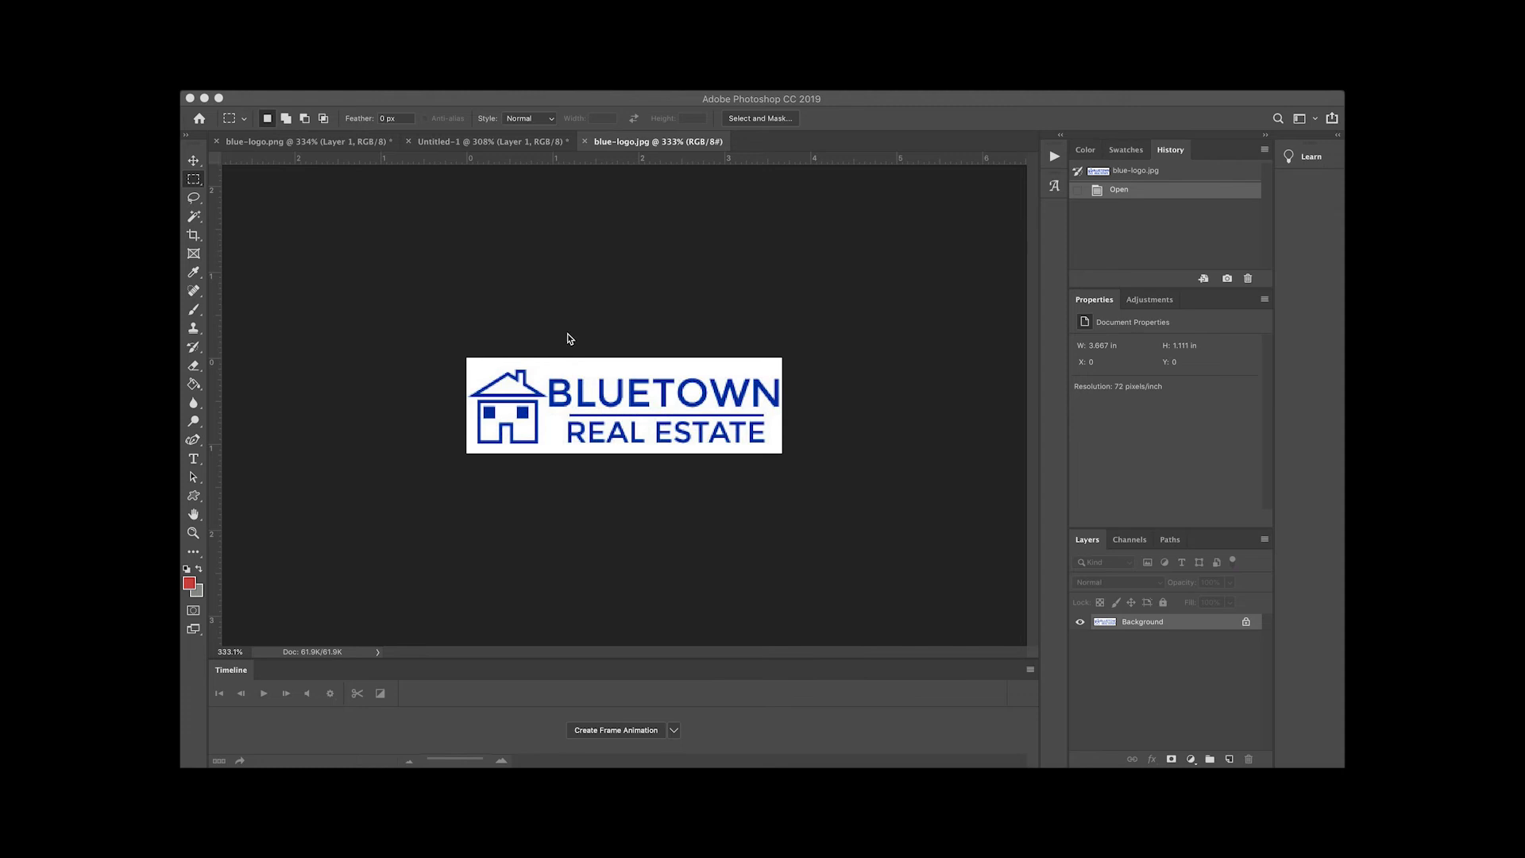
# Select the house icon in blue-logo.jpg with a rectangular marquee and copy it
pyautogui.click(335, 148)
pyautogui.click(334, 148)
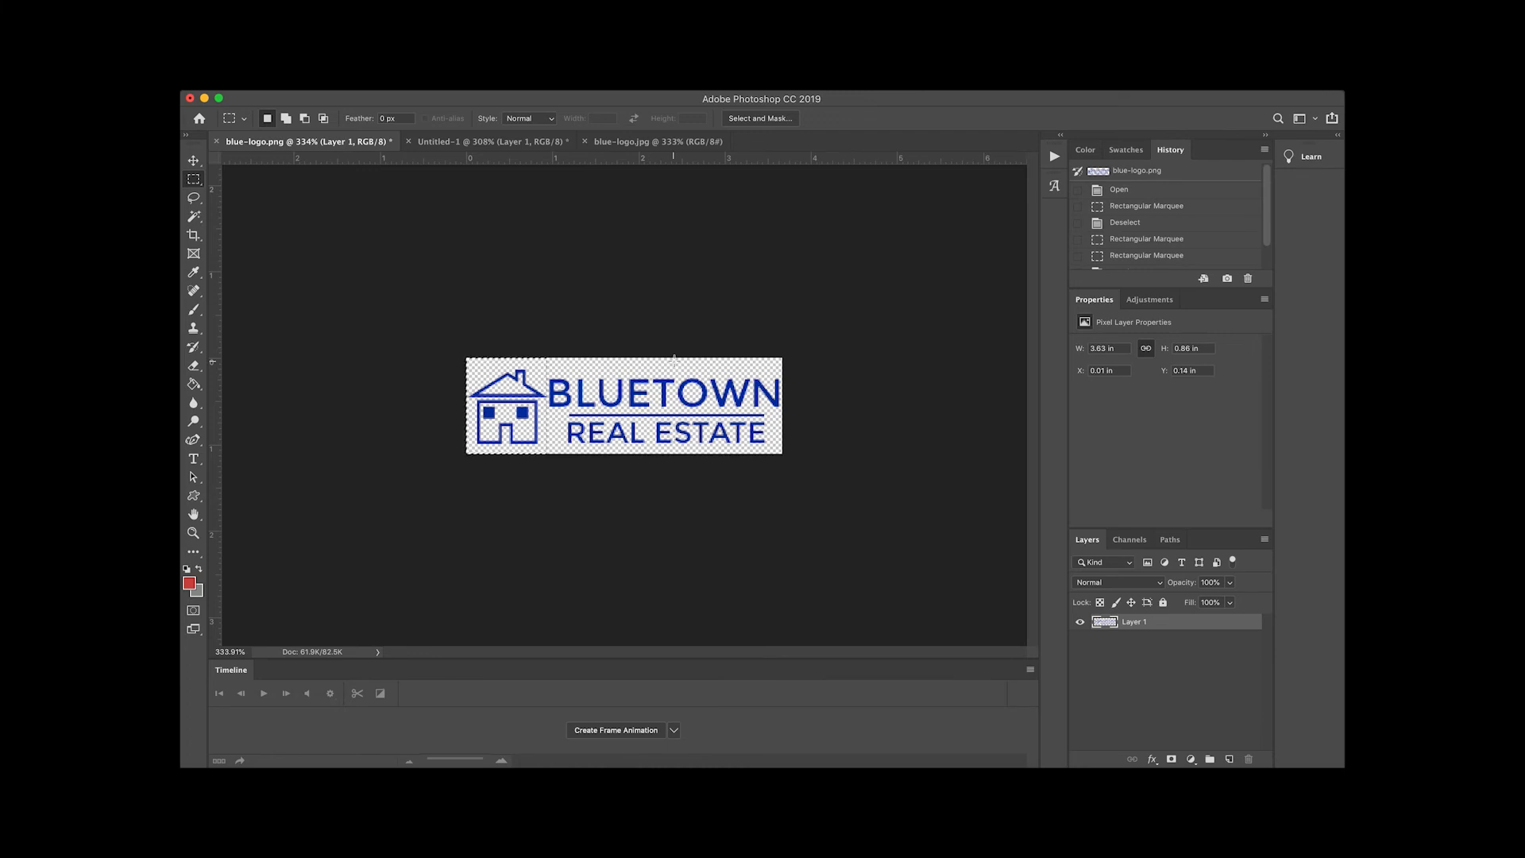
pyautogui.click(650, 146)
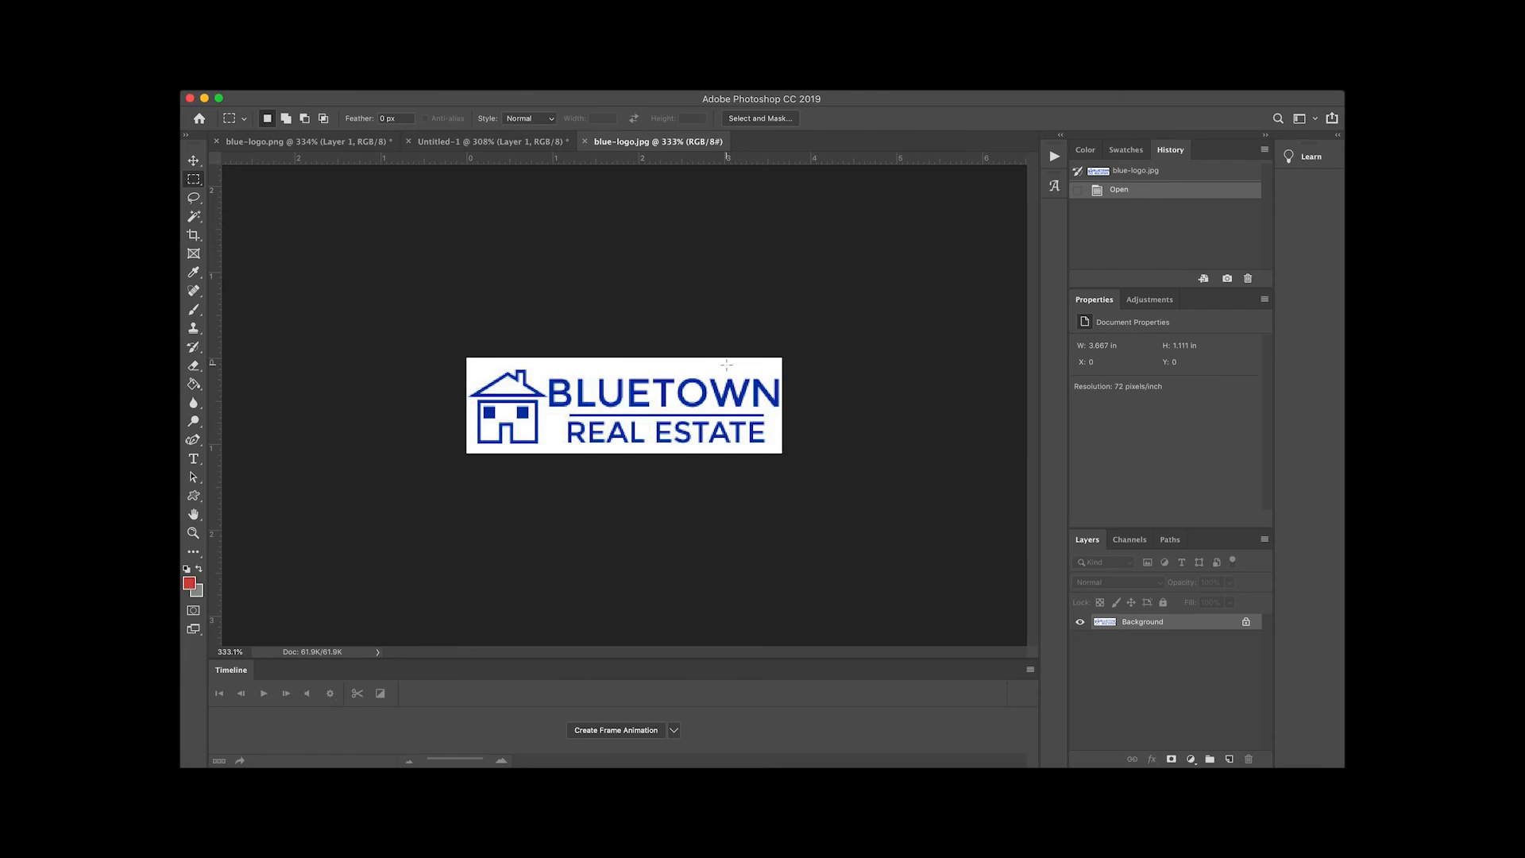
pyautogui.moveTo(464, 355); pyautogui.dragTo(548, 457)
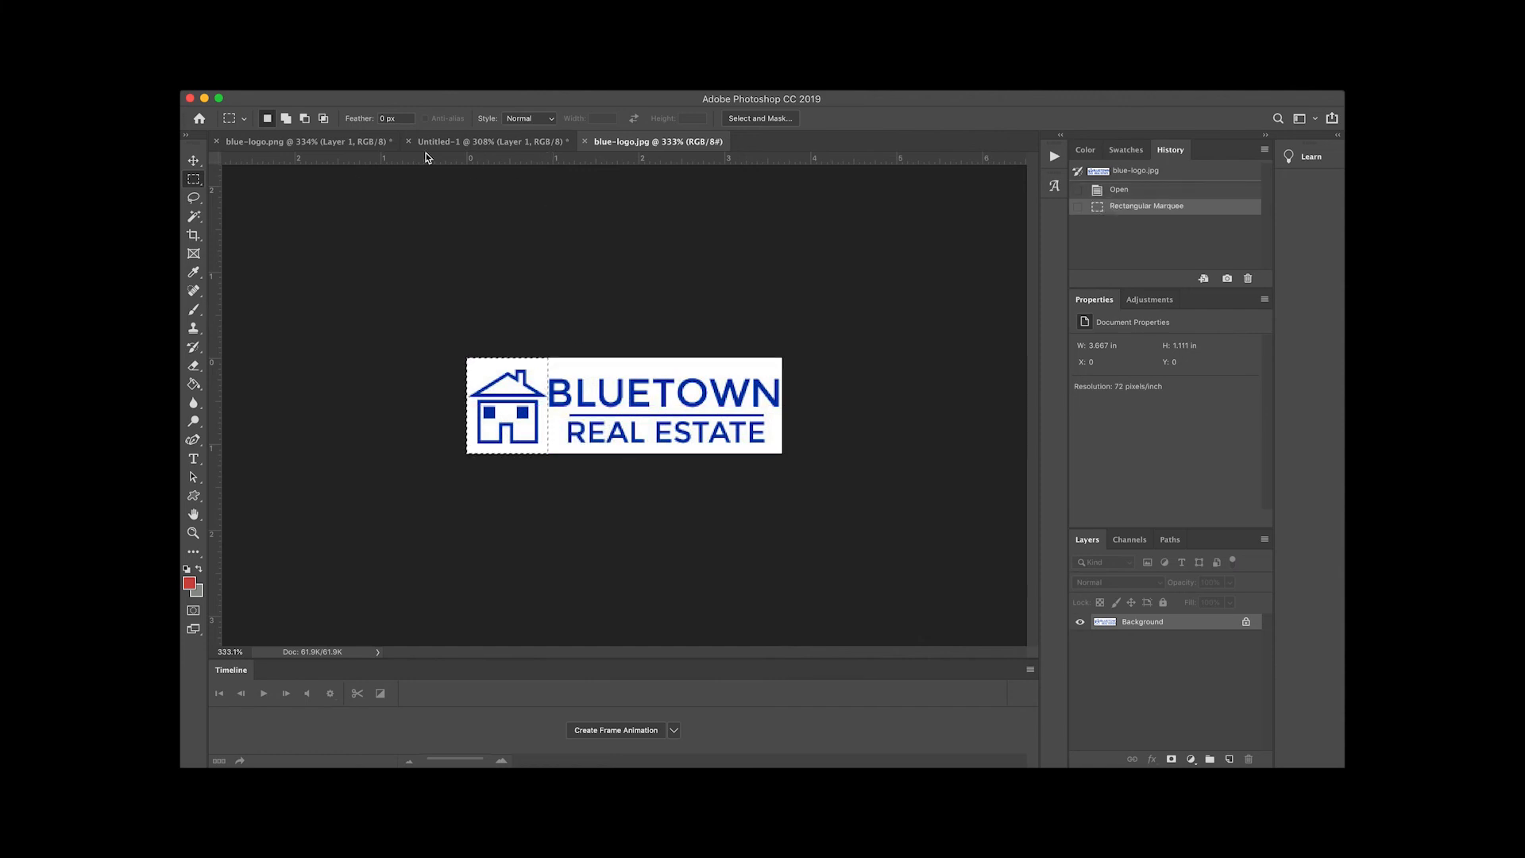
pyautogui.click(317, 68)
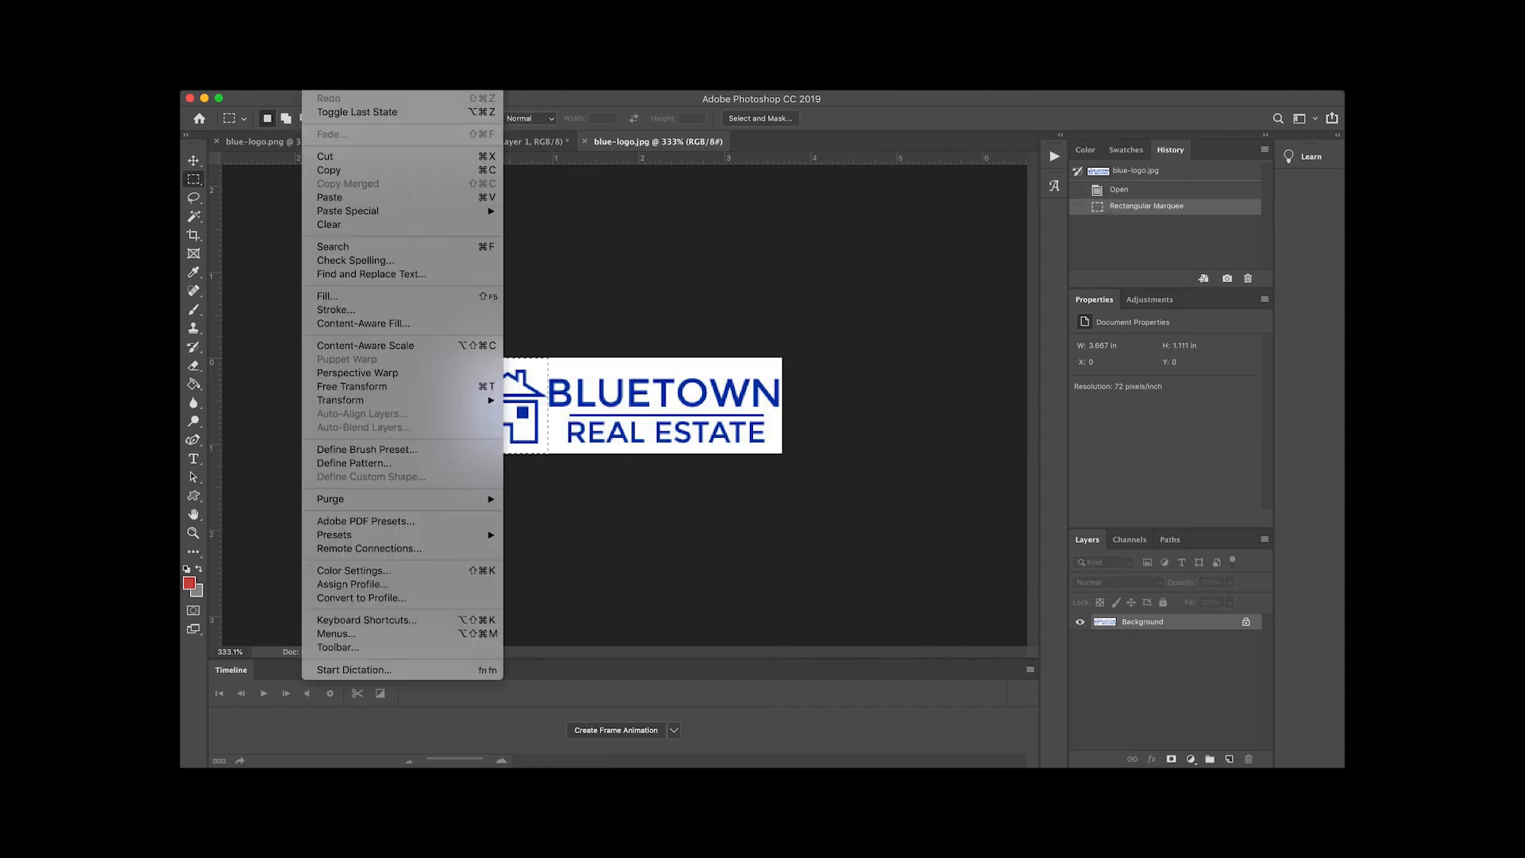
pyautogui.click(326, 170)
# Create a 68 x 80 pixel transparent document at 72 pixels/inch and paste the white-background house icon into it
pyautogui.click(286, 68)
pyautogui.click(300, 85)
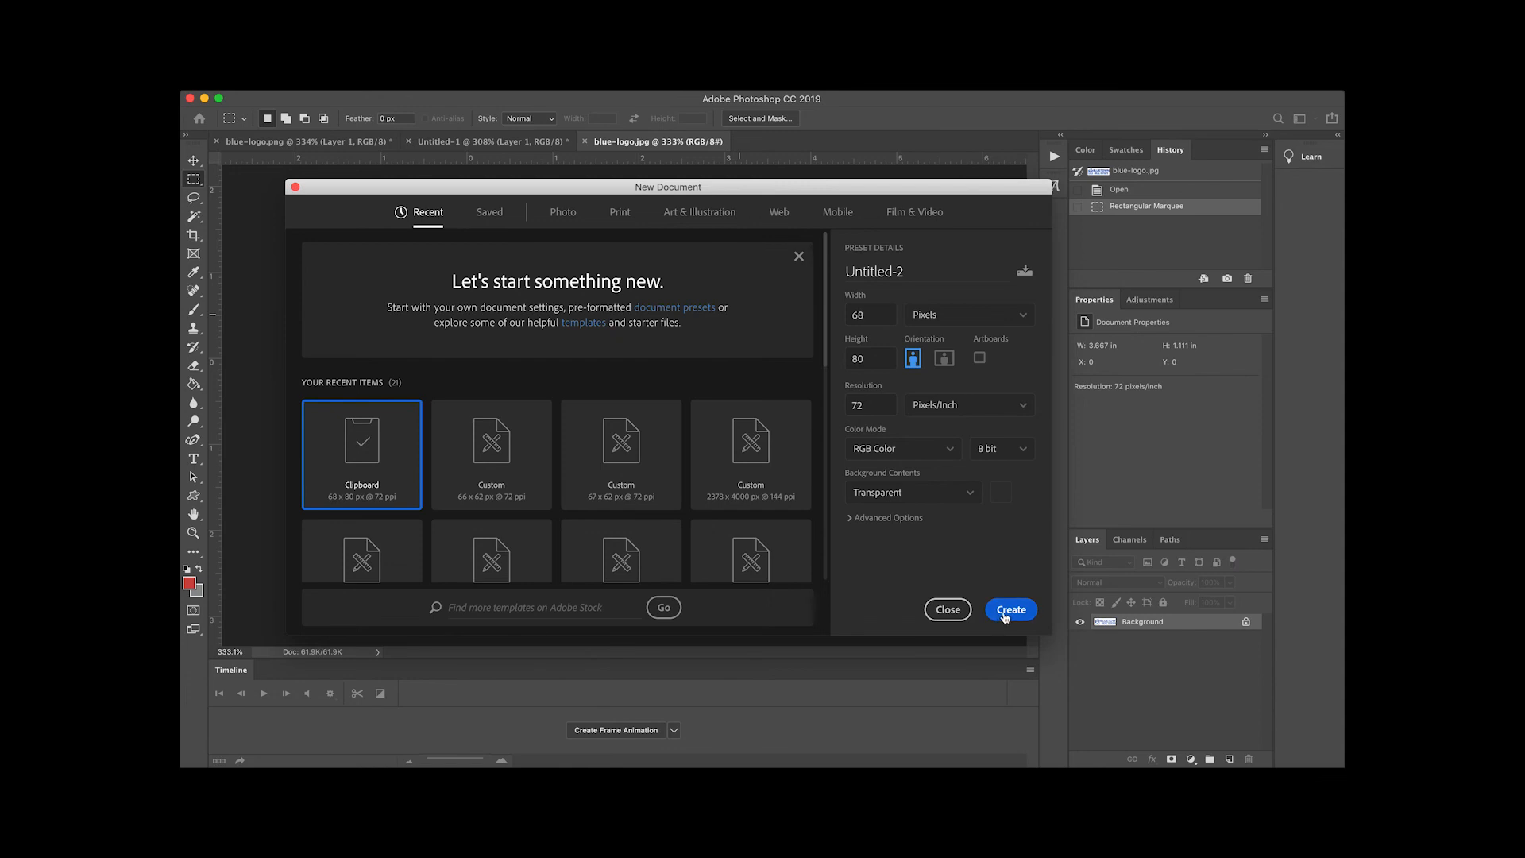
pyautogui.click(1007, 615)
pyautogui.scroll(5, 596, 418)
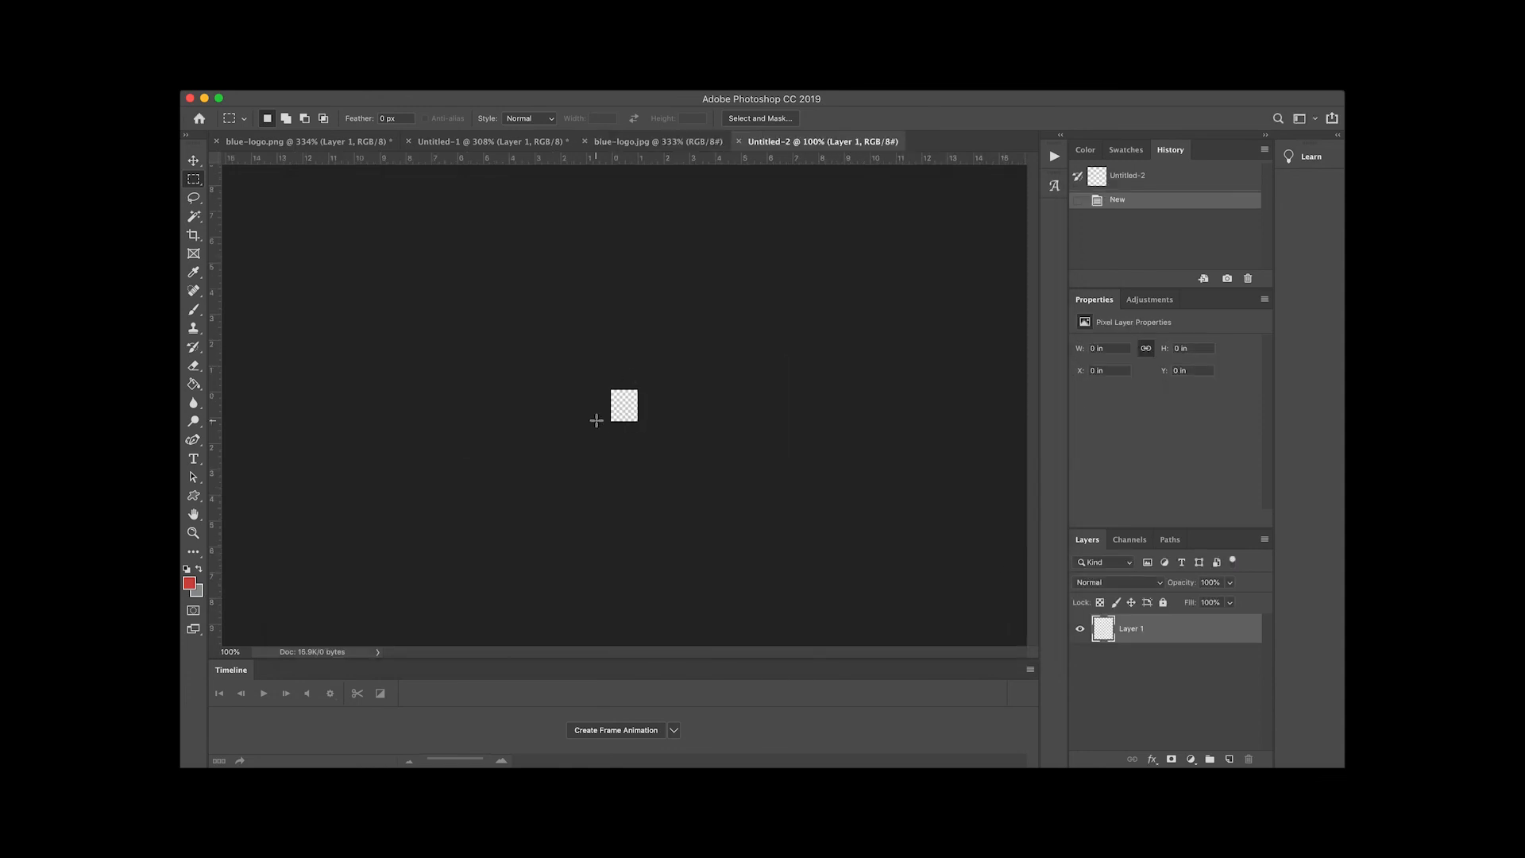
pyautogui.click(322, 71)
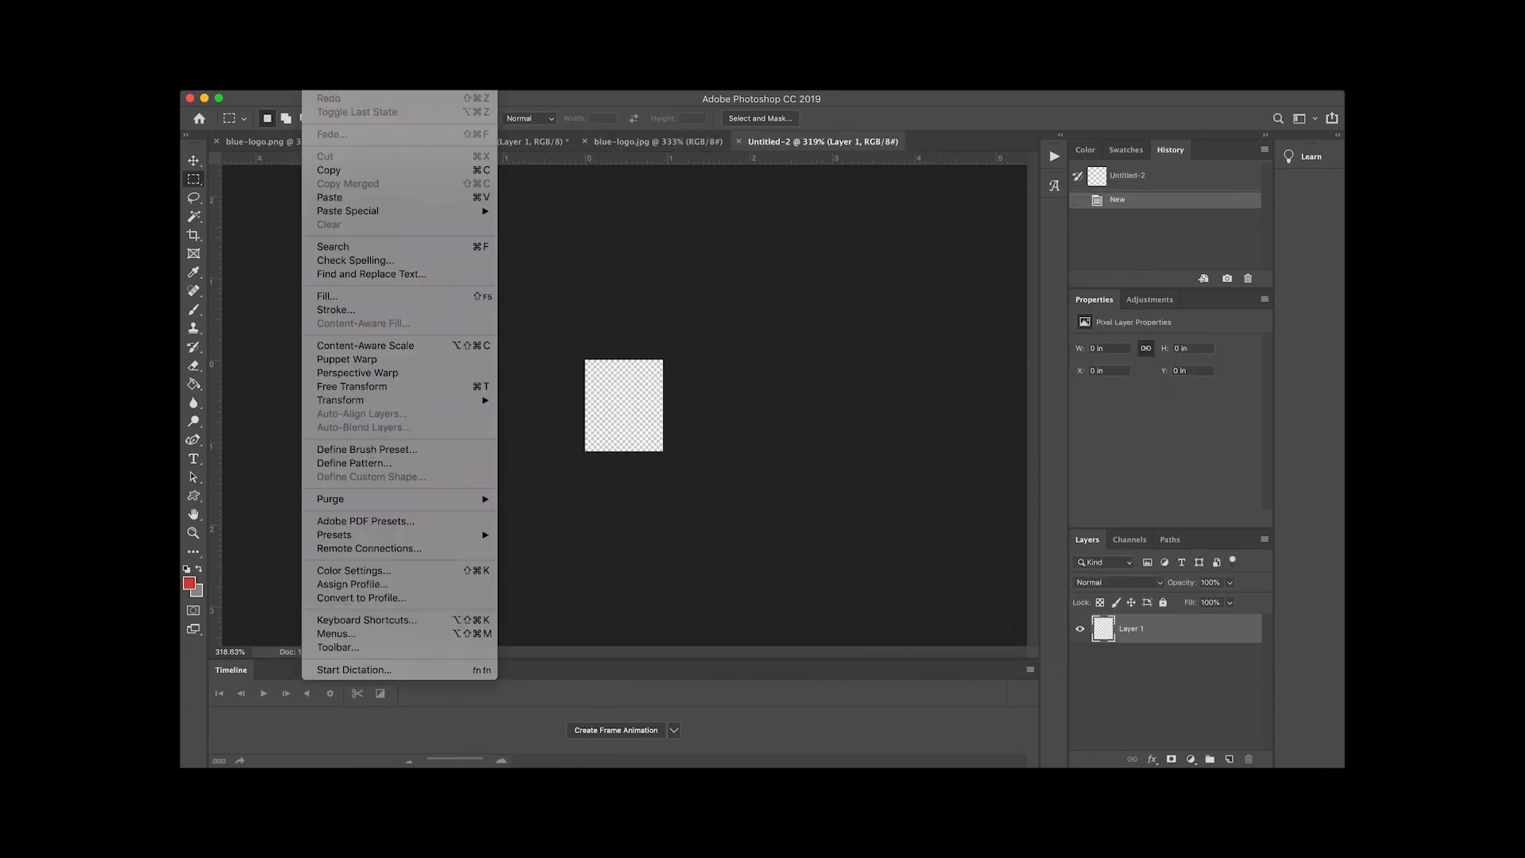
pyautogui.click(333, 198)
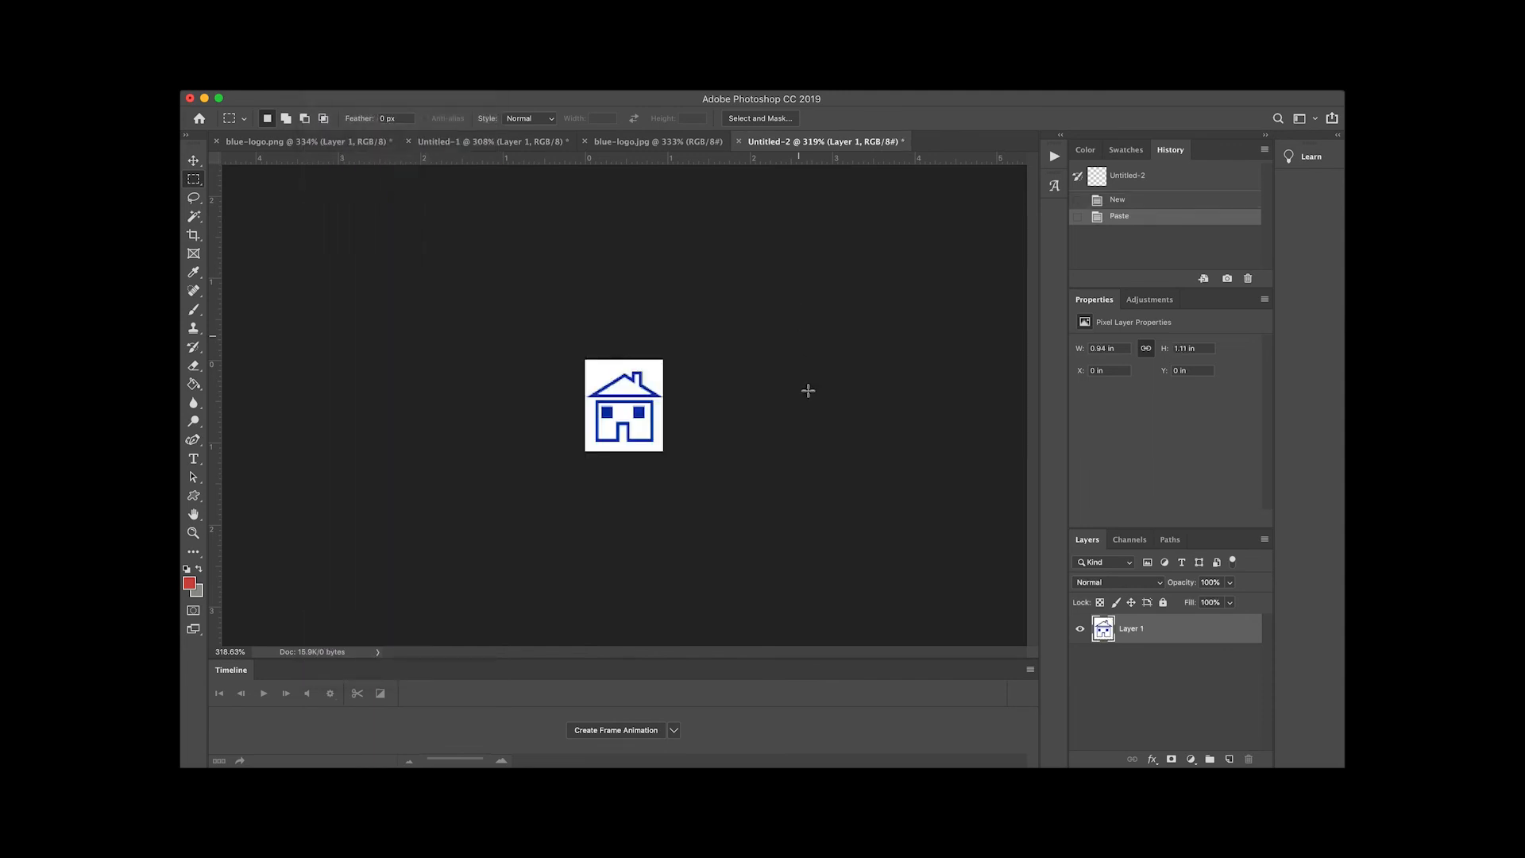